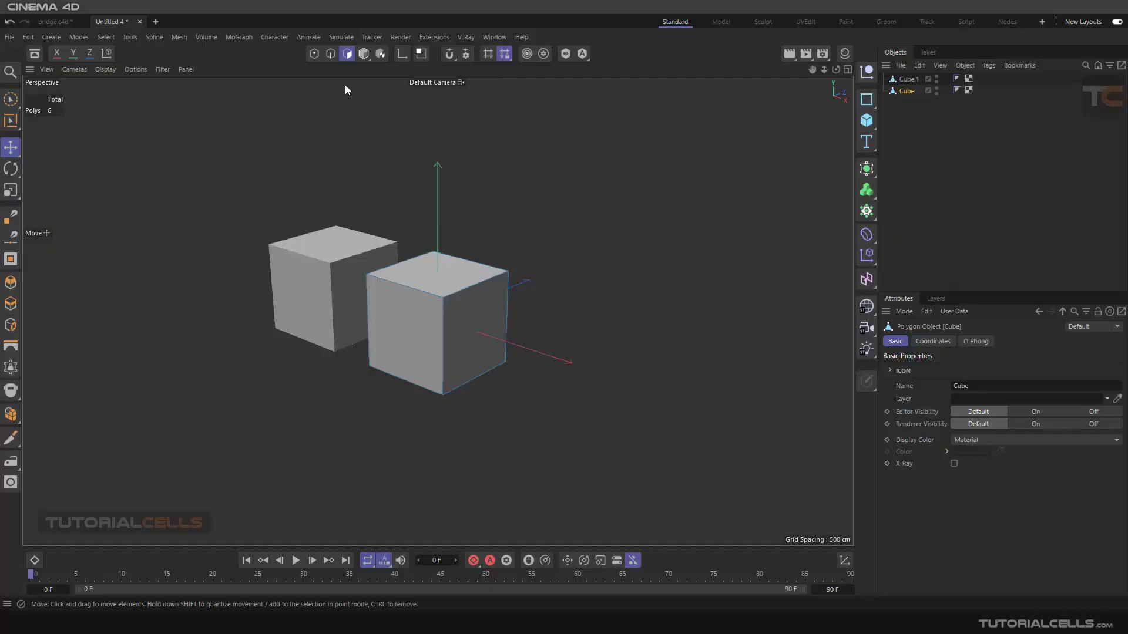
Dismiss the Mesh > Add menu, select Cube.1 and switch to Model mode.
{"action": "left_click", "coordinate": [179, 37]}
{"action": "mouse_move", "coordinate": [219, 161]}
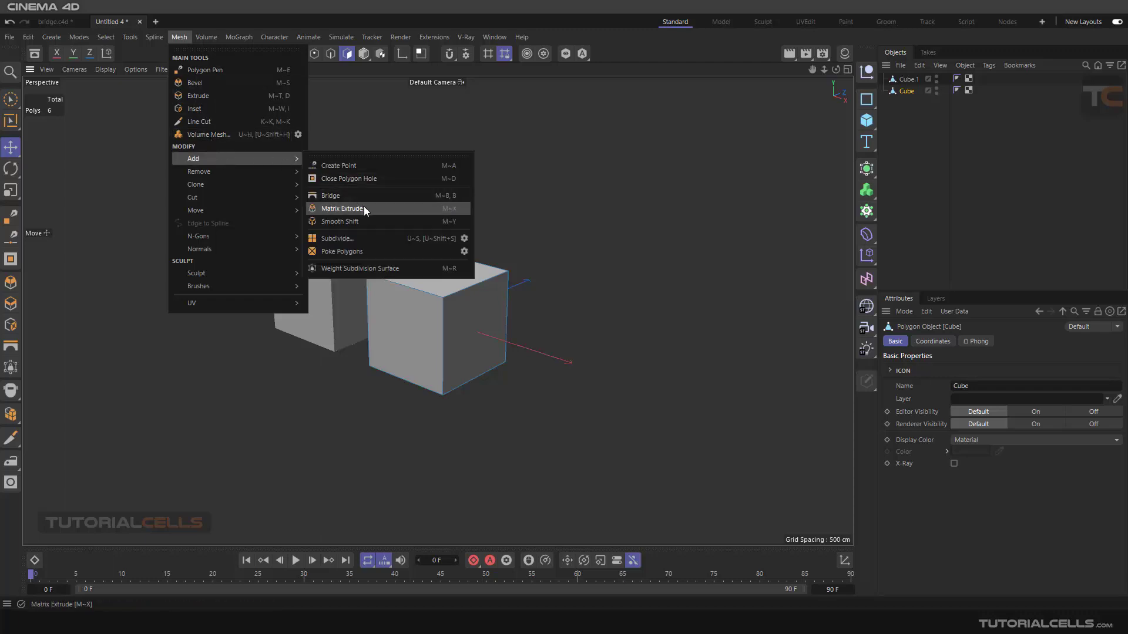
{"action": "left_click", "coordinate": [906, 86]}
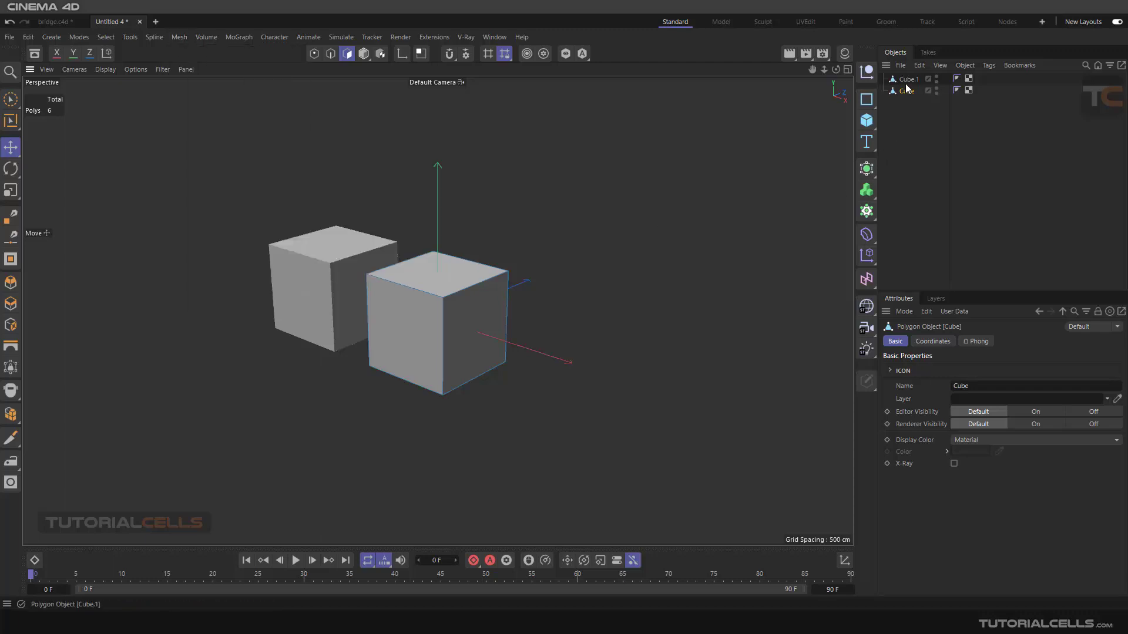
{"action": "left_click", "coordinate": [906, 84]}
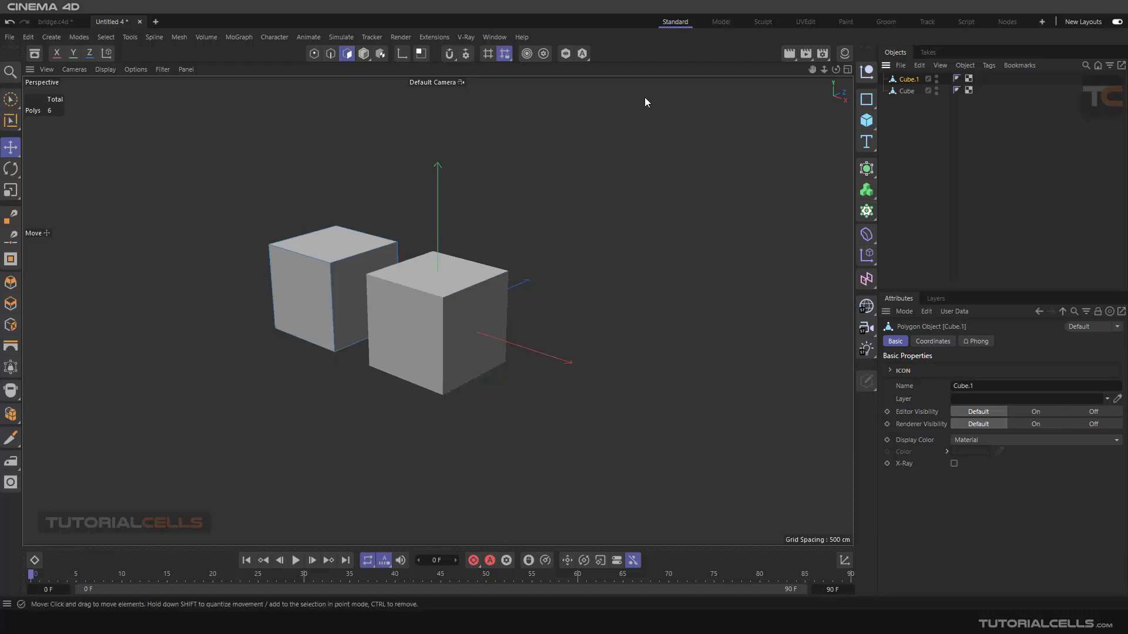
{"action": "left_click", "coordinate": [364, 54]}
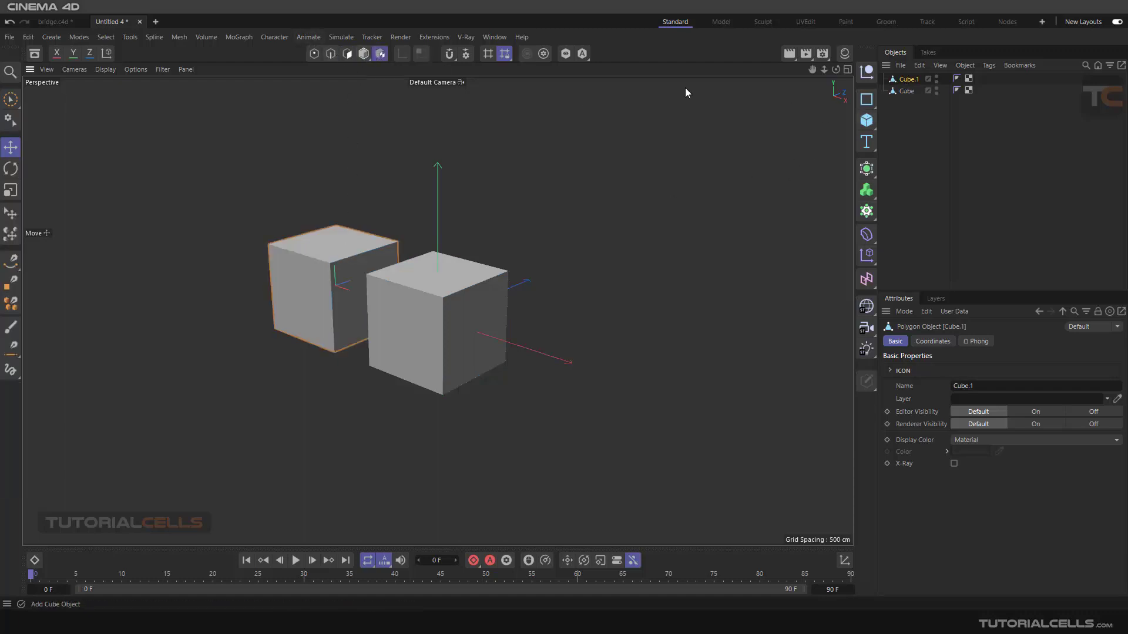
Move Cube.1 to the left, away from the other cube, restoring it after an accidental delete.
{"action": "left_click", "coordinate": [364, 53]}
{"action": "left_click_drag", "start_coordinate": [407, 283], "coordinate": [264, 250]}
{"action": "key", "text": "Delete"}
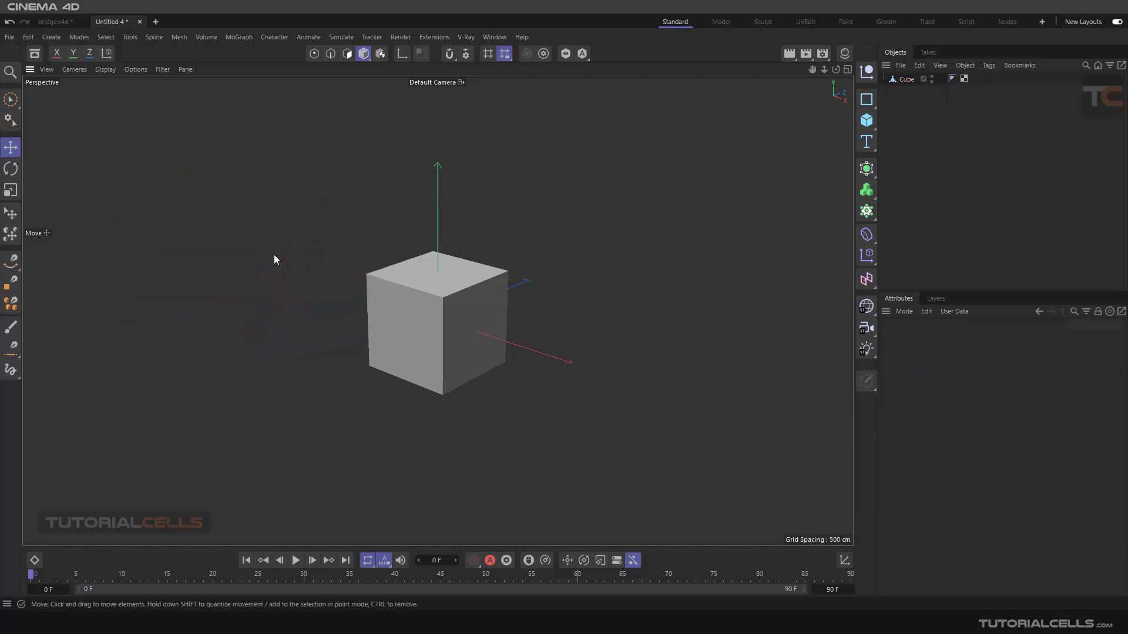
{"action": "key", "text": "ctrl+z"}
{"action": "left_click_drag", "start_coordinate": [289, 276], "coordinate": [256, 189], "text": "alt"}
{"action": "key", "text": "ctrl+z"}
Select Cube and switch to Polygon mode, orbiting toward the cubes.
{"action": "left_click", "coordinate": [906, 90]}
{"action": "left_click_drag", "start_coordinate": [762, 145], "coordinate": [428, 215], "text": "alt"}
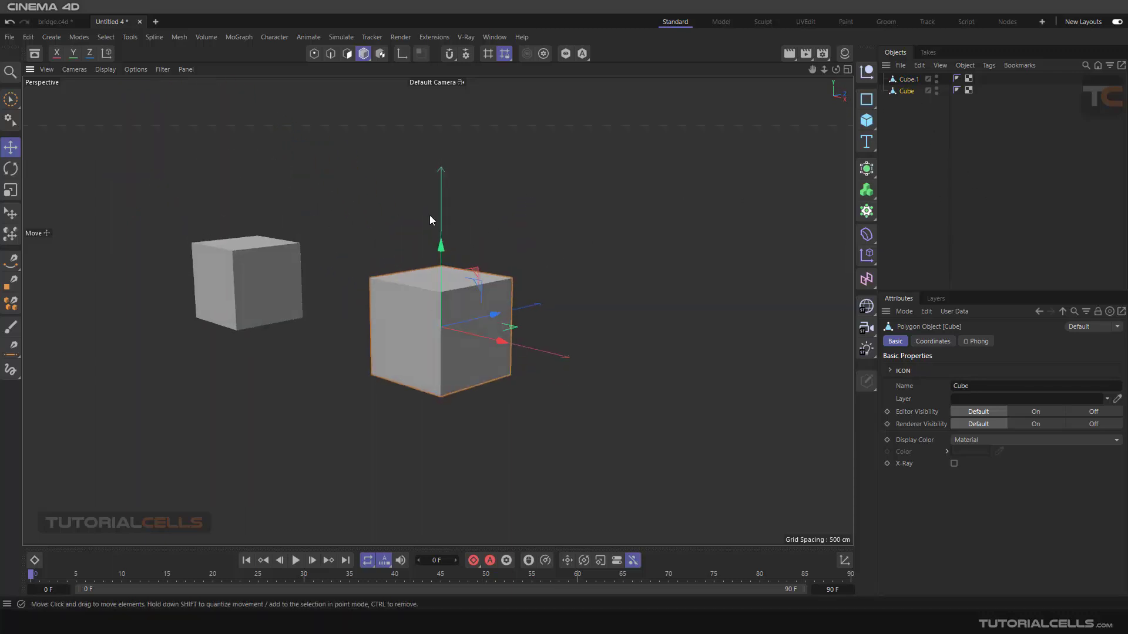
{"action": "left_click", "coordinate": [346, 55]}
{"action": "left_click_drag", "start_coordinate": [343, 92], "coordinate": [476, 298], "text": "alt"}
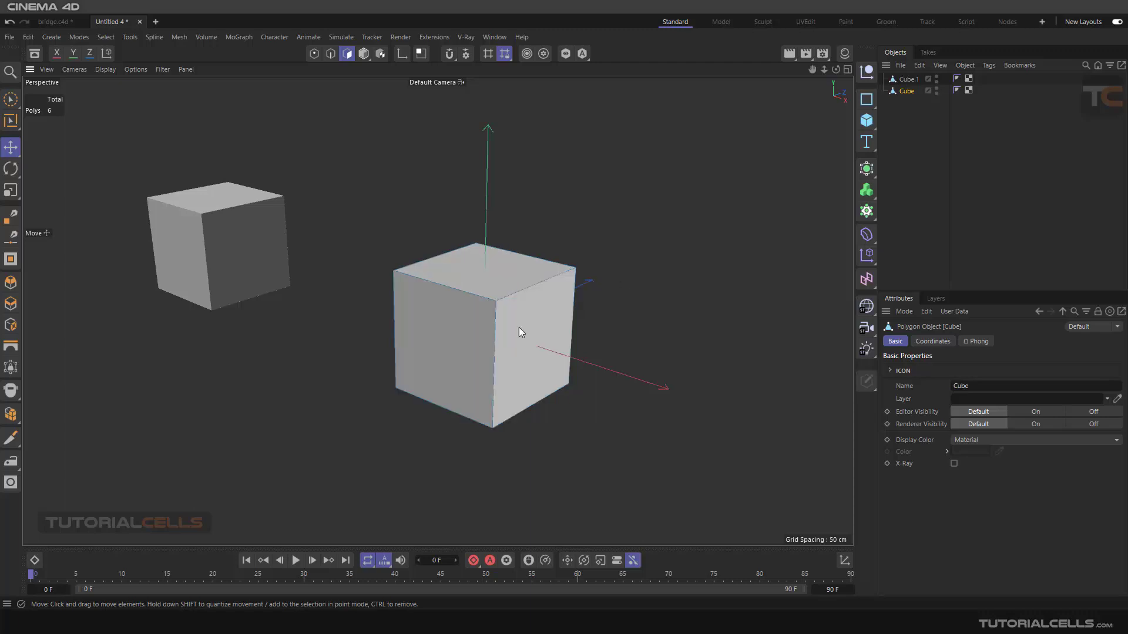
{"action": "right_click_drag", "start_coordinate": [643, 274], "coordinate": [605, 261], "text": "alt"}
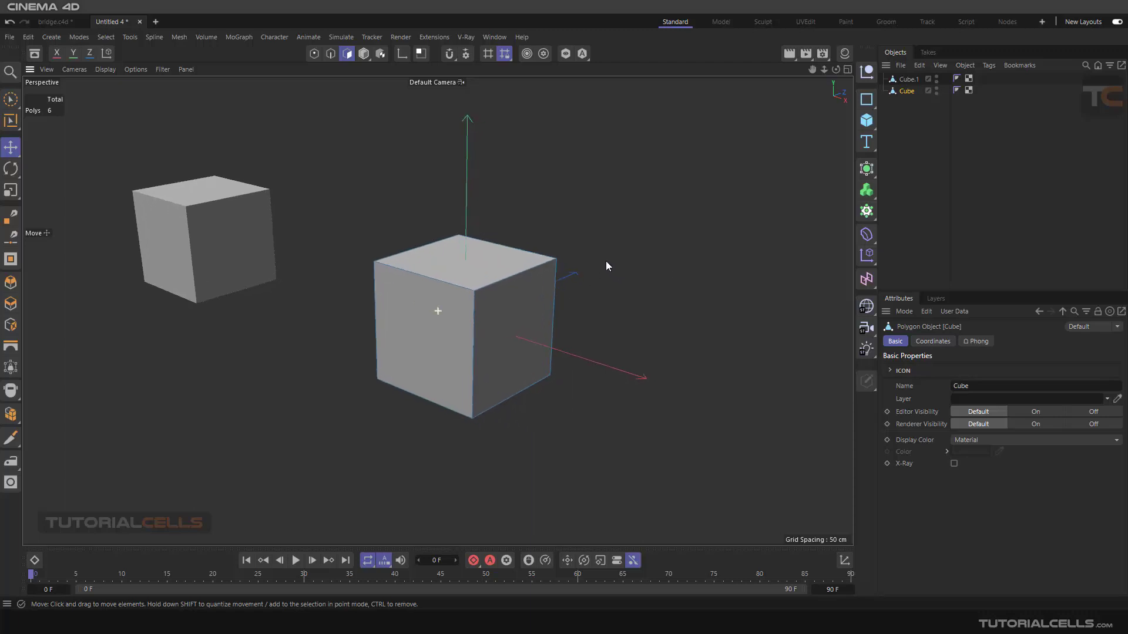
{"action": "middle_click_drag", "start_coordinate": [608, 262], "coordinate": [591, 259], "text": "alt"}
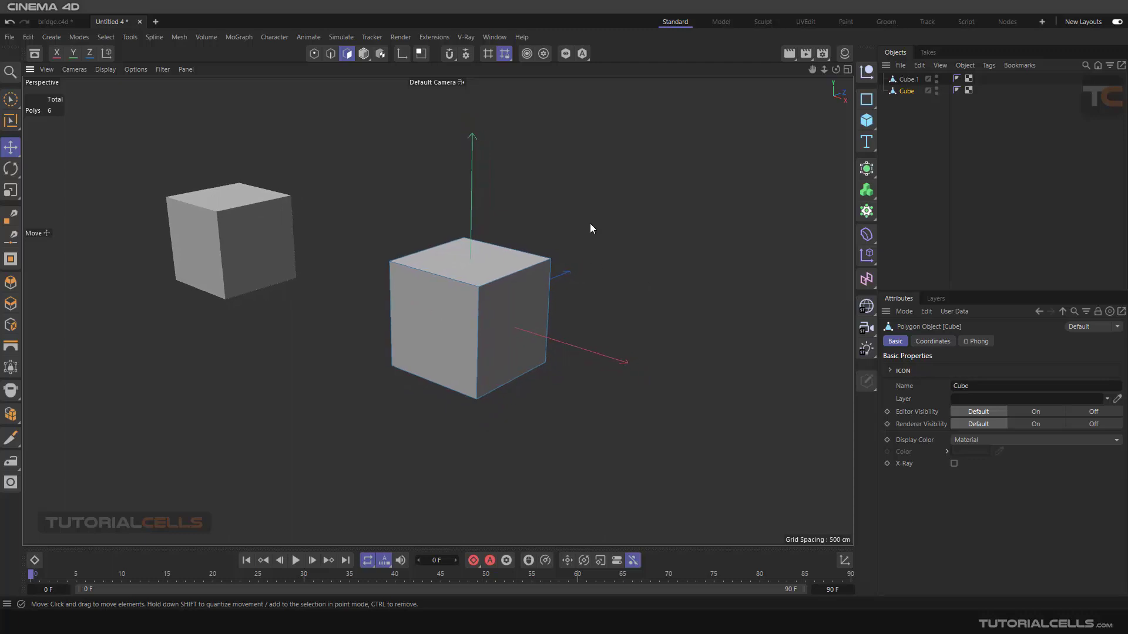
{"action": "left_click", "coordinate": [183, 36]}
Matrix-extrude Cube's faces into curved horns with a 55.05 cm move and 12 steps.
{"action": "mouse_move", "coordinate": [205, 159]}
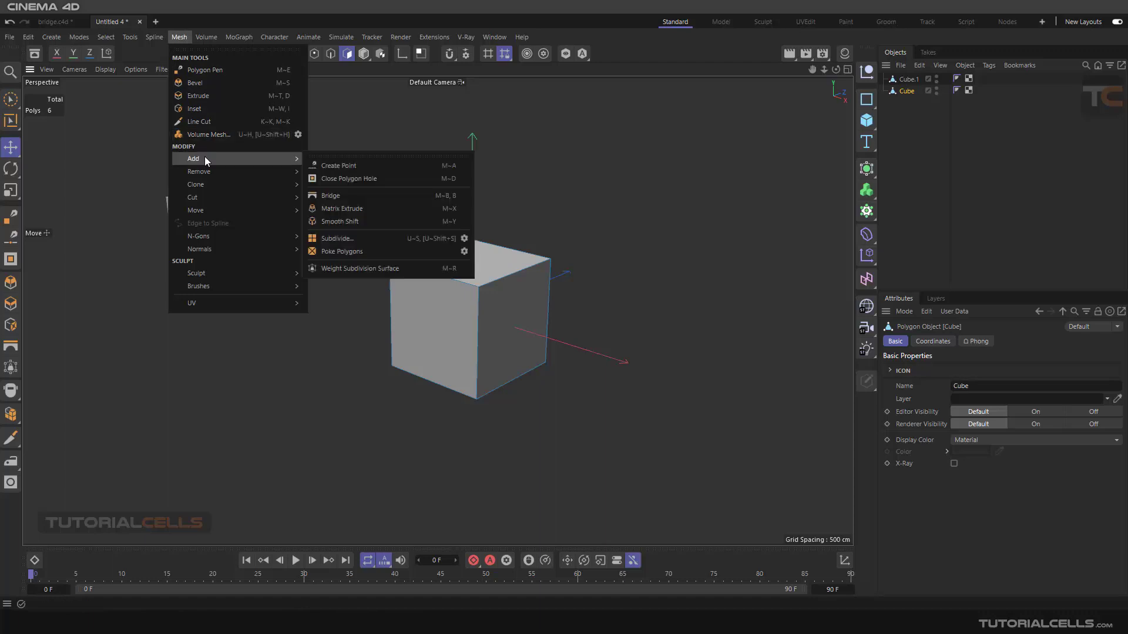
{"action": "left_click", "coordinate": [333, 208]}
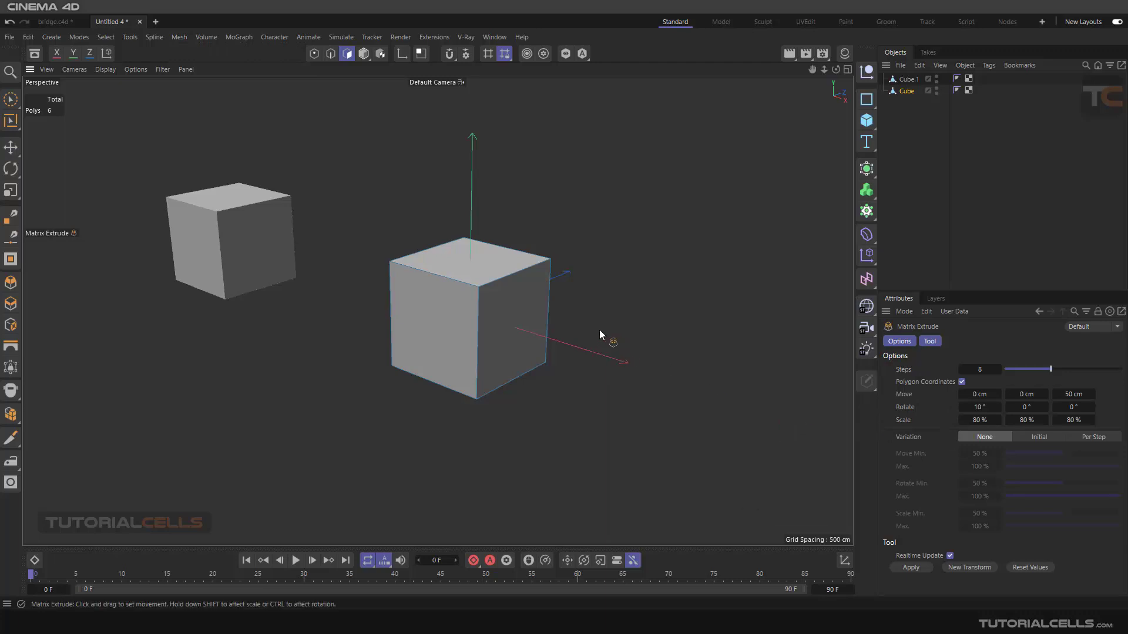
{"action": "mouse_move", "coordinate": [599, 329]}
{"action": "left_mouse_down"}
{"action": "mouse_move", "coordinate": [499, 311]}
{"action": "mouse_move", "coordinate": [615, 345]}
{"action": "left_mouse_up"}
{"action": "scroll", "coordinate": [574, 336], "scroll_direction": "down", "scroll_amount": 5}
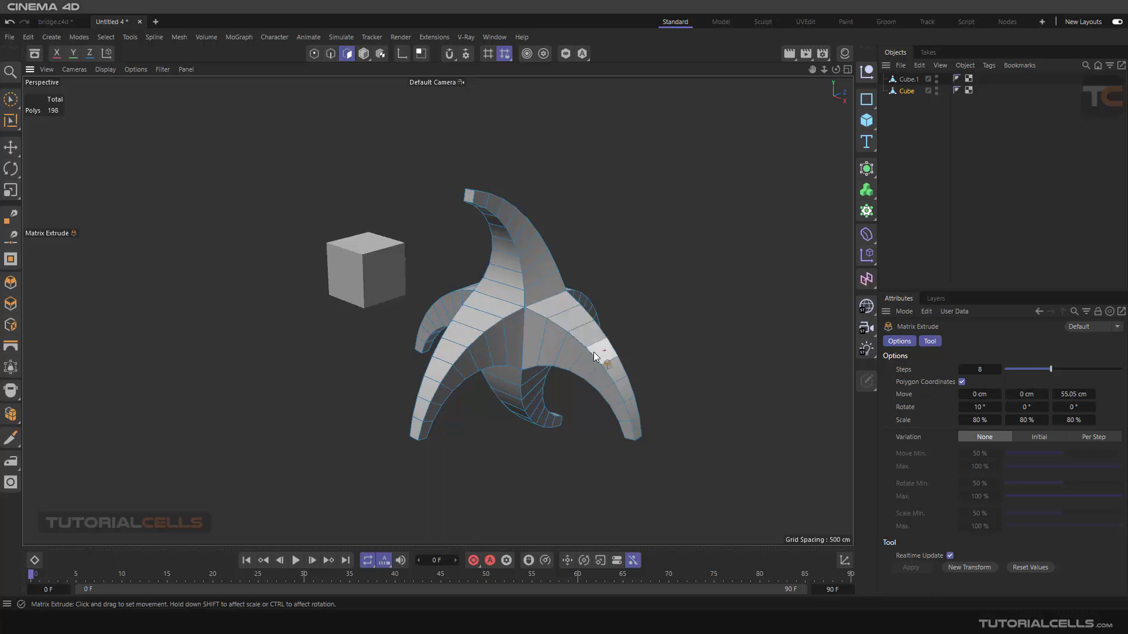
{"action": "left_click_drag", "start_coordinate": [1051, 369], "coordinate": [1075, 371]}
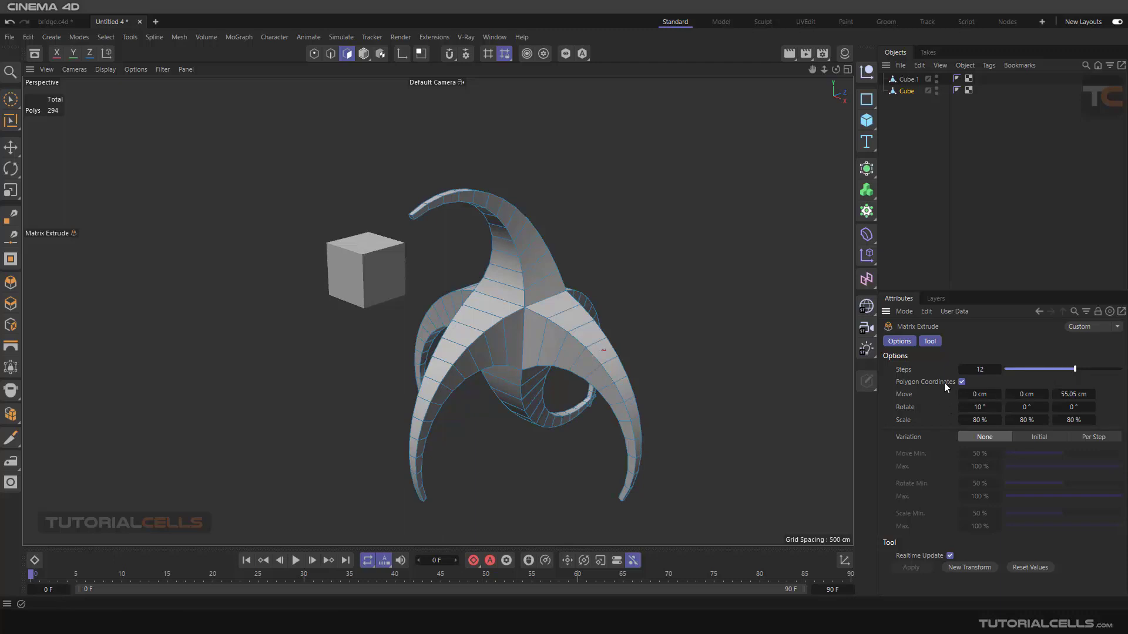
Compare Polygon Coordinates off and on, then set Move X 15 cm, Y -10 cm and Rotate X 9°.
{"action": "left_click", "coordinate": [961, 382]}
{"action": "left_click", "coordinate": [961, 382]}
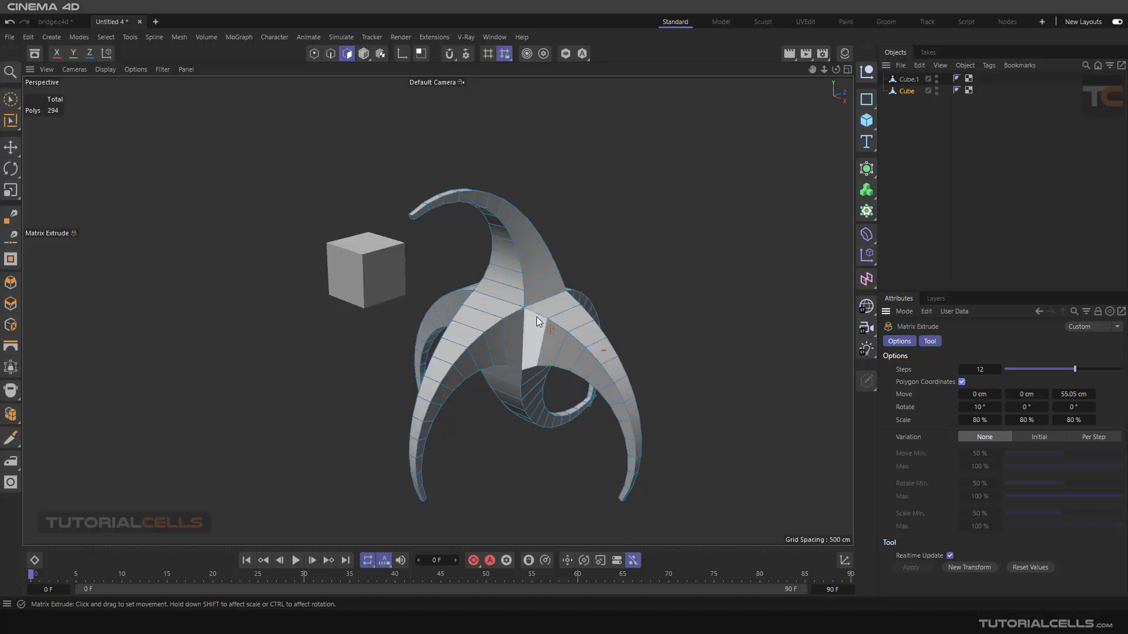
{"action": "left_click", "coordinate": [961, 383]}
{"action": "left_click", "coordinate": [961, 382]}
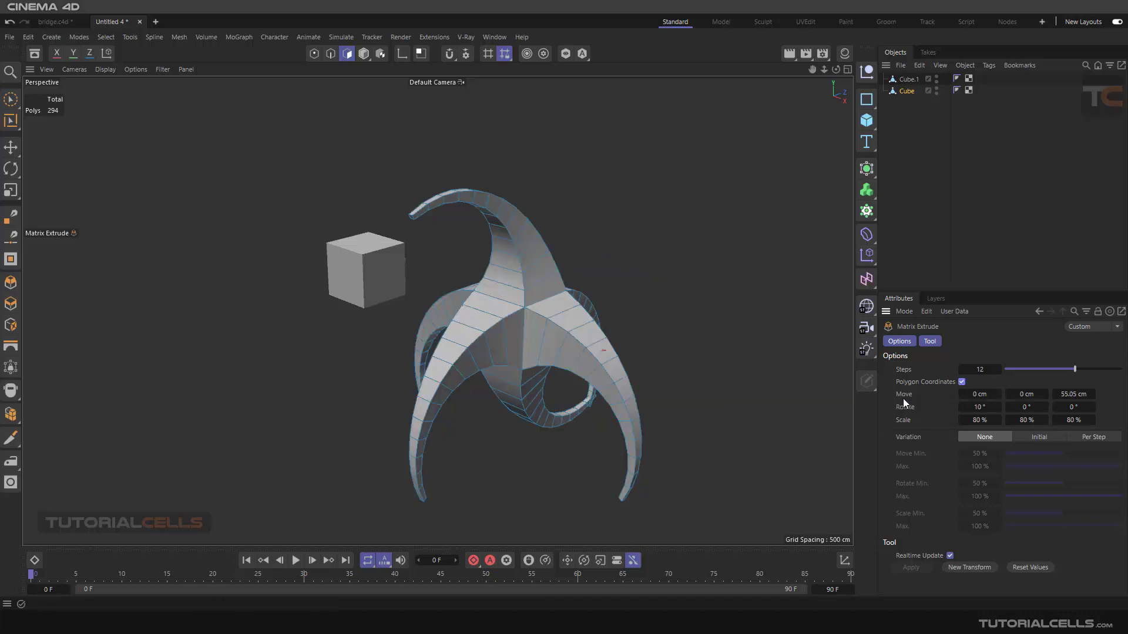
{"action": "left_click_drag", "start_coordinate": [961, 395], "coordinate": [1086, 394]}
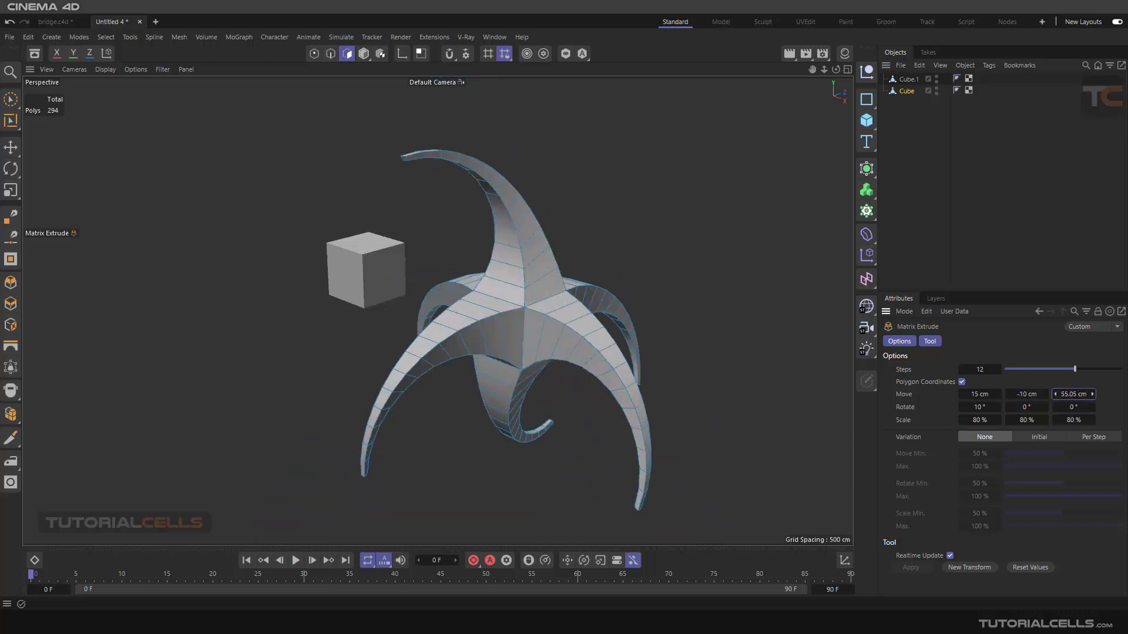
{"action": "mouse_move", "coordinate": [963, 407]}
{"action": "left_mouse_down"}
{"action": "mouse_move", "coordinate": [978, 406]}
{"action": "mouse_move", "coordinate": [968, 407]}
{"action": "left_mouse_up"}
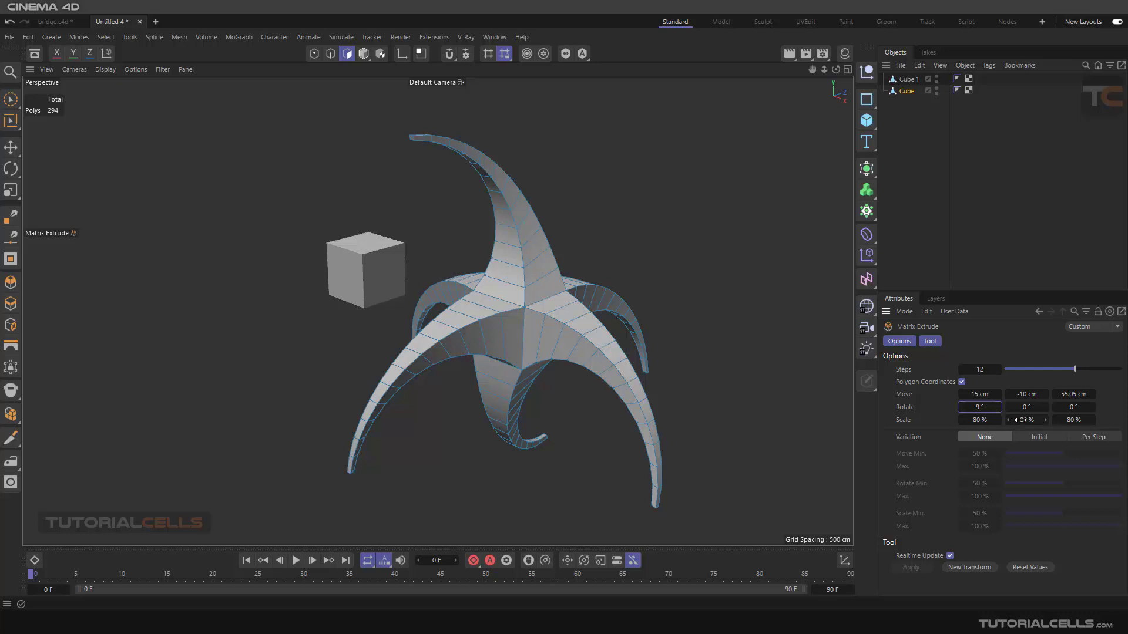
Set Matrix Extrude Scale Y to 86%, Scale Z to 76% and Rotate Z to 10°.
{"action": "left_click_drag", "start_coordinate": [1022, 420], "coordinate": [1065, 409]}
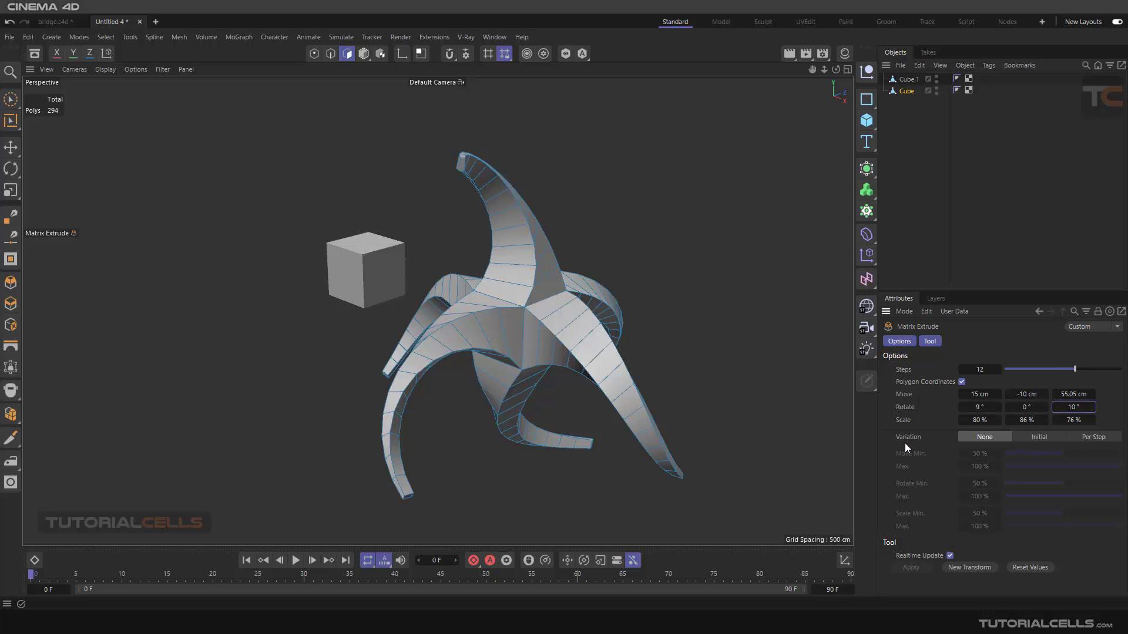
Enable Initial variation with Move Min. 44%, then switch Variation to Per Step.
{"action": "left_click", "coordinate": [1034, 440]}
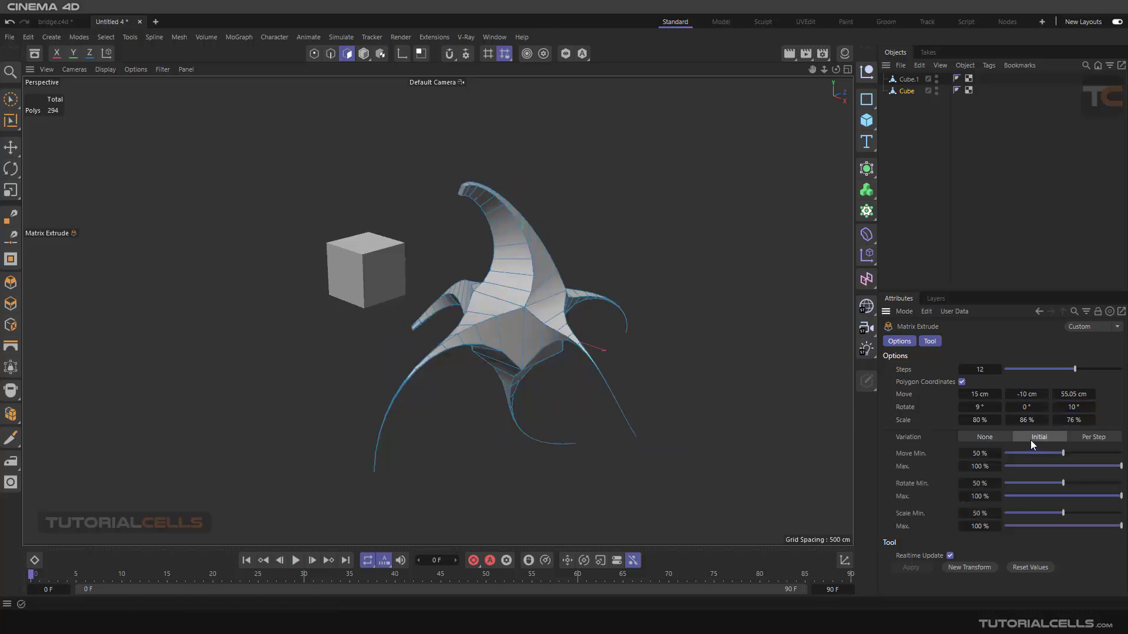
{"action": "left_click", "coordinate": [969, 437]}
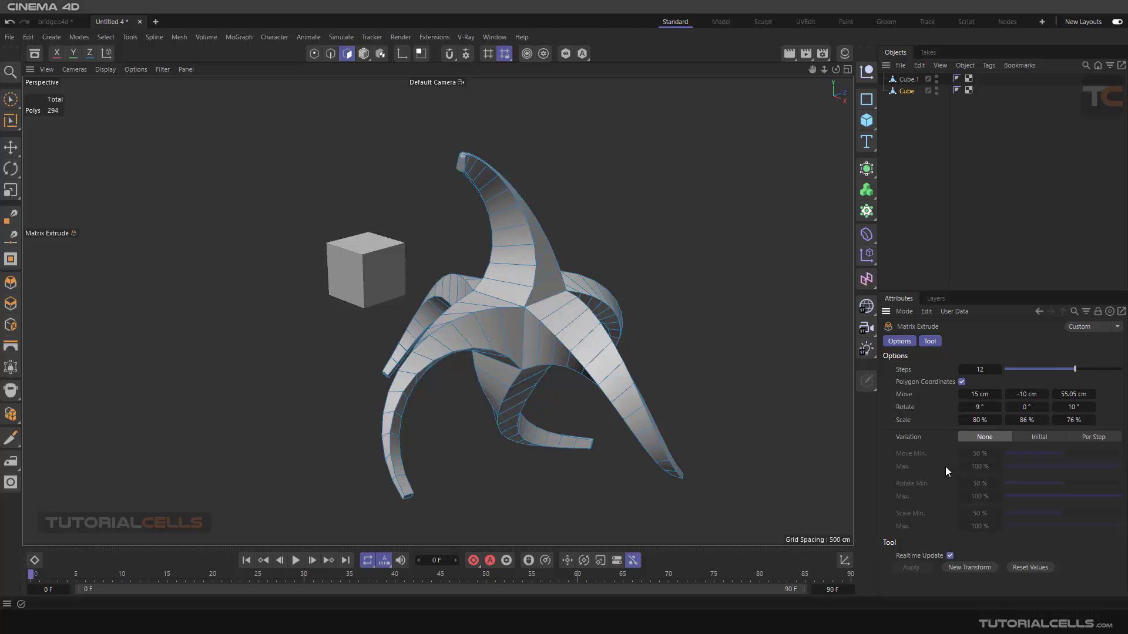
{"action": "left_click", "coordinate": [1020, 439]}
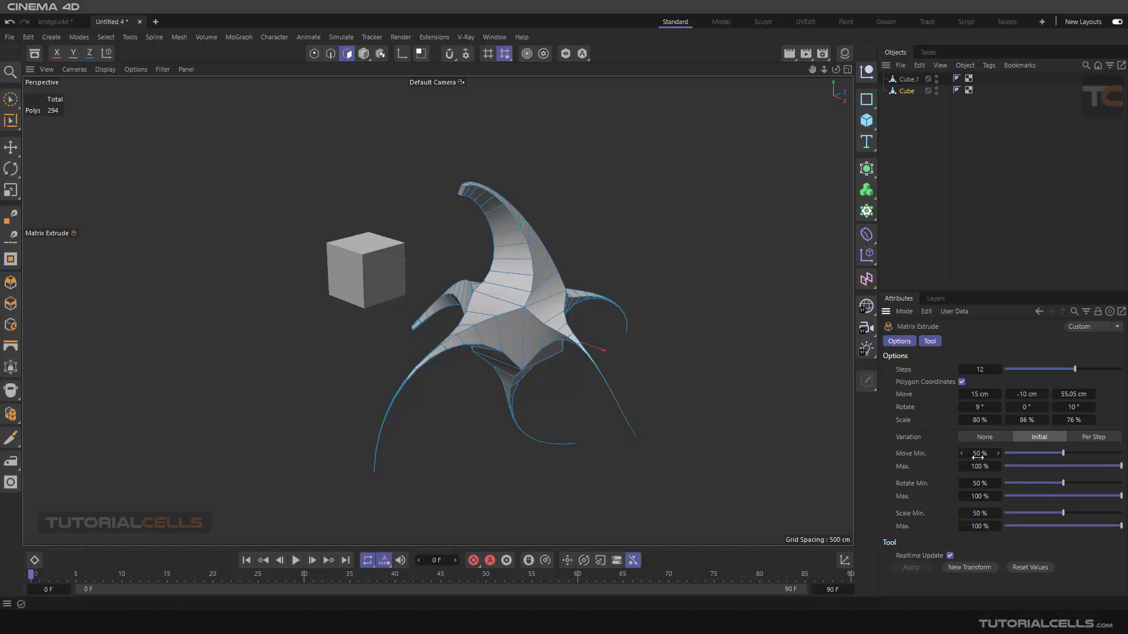
{"action": "left_click_drag", "start_coordinate": [1063, 452], "coordinate": [1003, 455]}
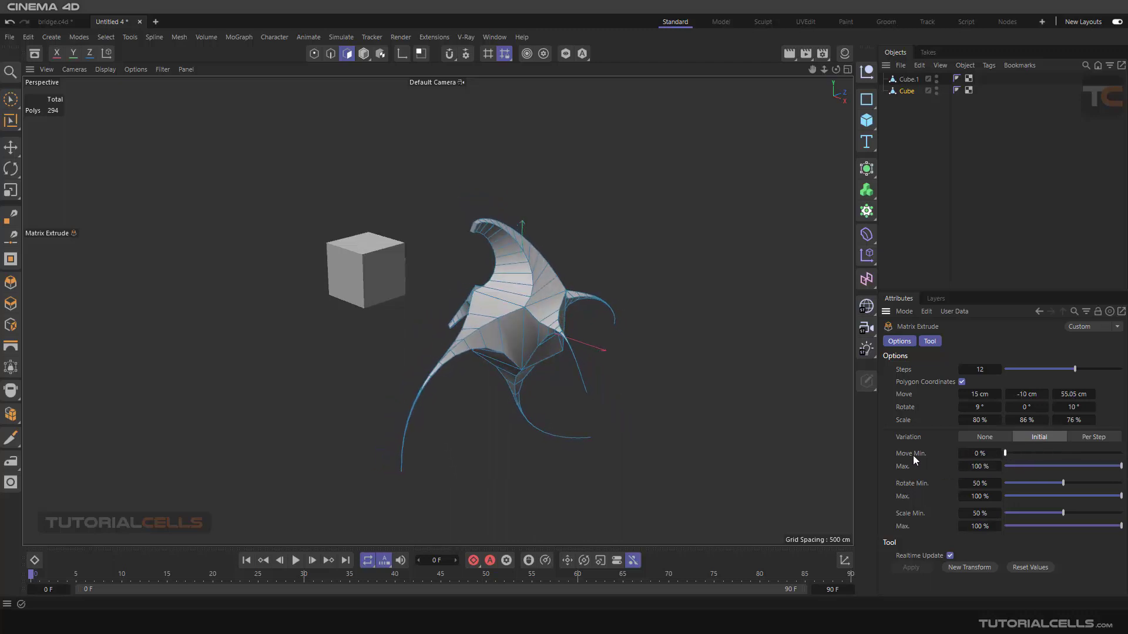
{"action": "left_click_drag", "start_coordinate": [1005, 456], "coordinate": [1056, 452]}
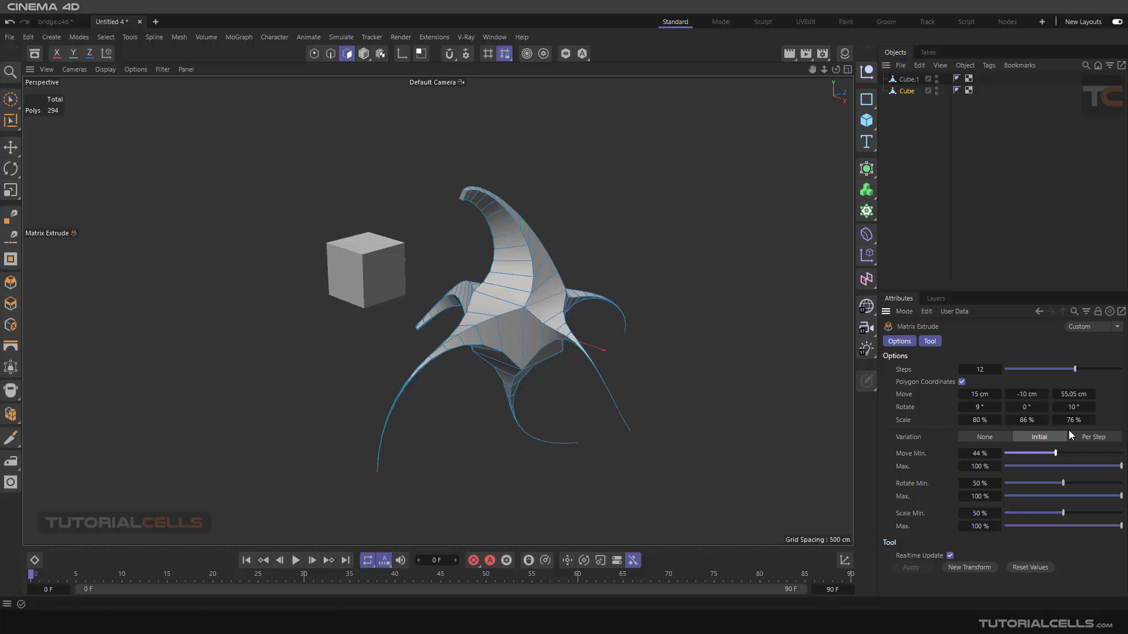
{"action": "left_click", "coordinate": [1093, 437]}
{"action": "scroll", "coordinate": [575, 320], "scroll_direction": "up", "scroll_amount": 2}
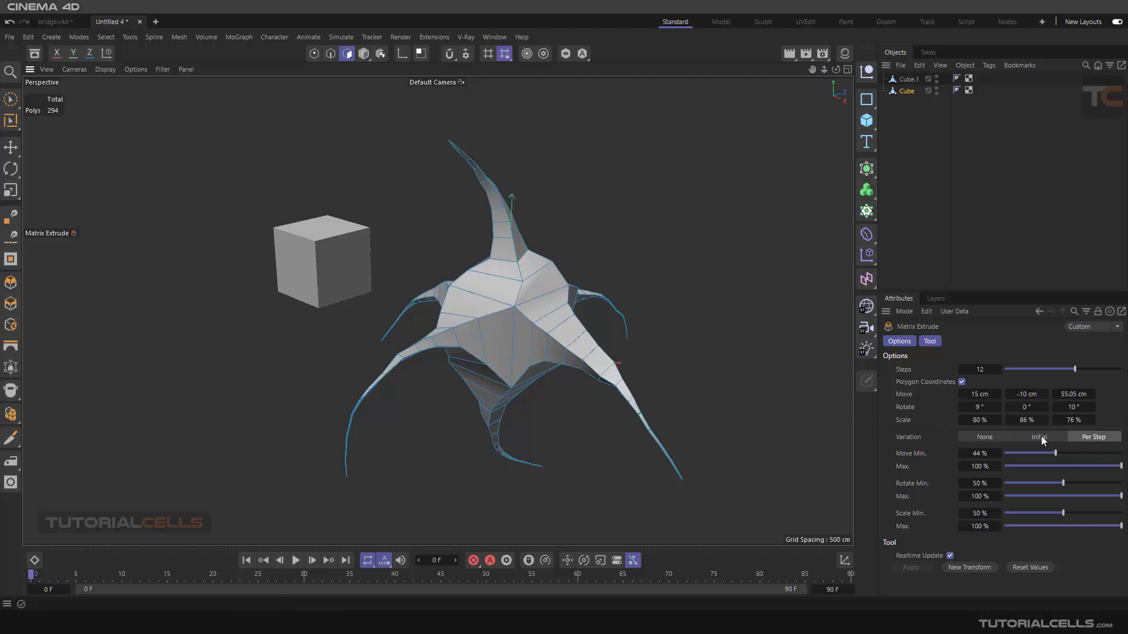
Set Variation to None, orbit the mesh, then undo the Matrix Extrude back to a plain box.
{"action": "left_click", "coordinate": [985, 438]}
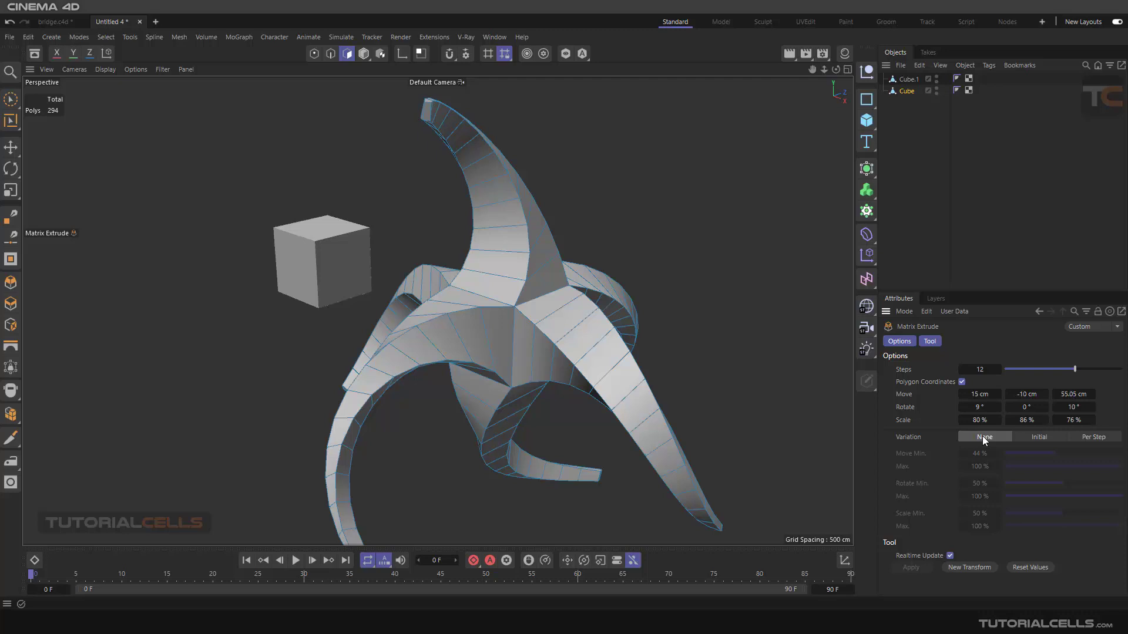
{"action": "scroll", "coordinate": [537, 323], "scroll_direction": "down", "scroll_amount": 3}
{"action": "left_click_drag", "start_coordinate": [538, 323], "coordinate": [551, 291], "text": "alt"}
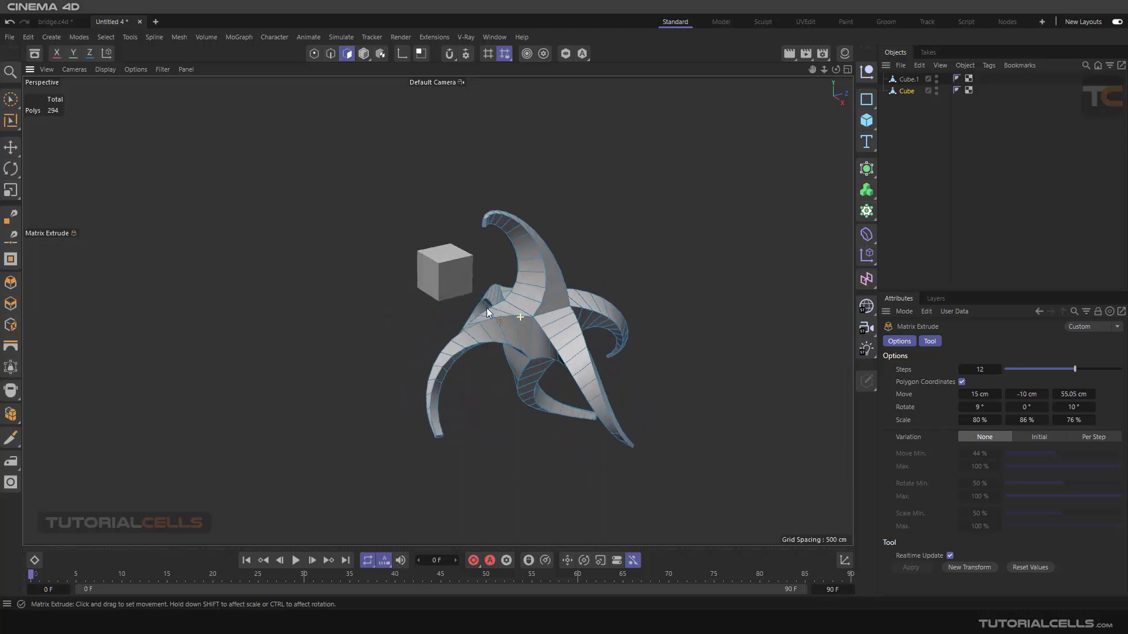
{"action": "scroll", "coordinate": [520, 322], "scroll_direction": "up", "scroll_amount": 5}
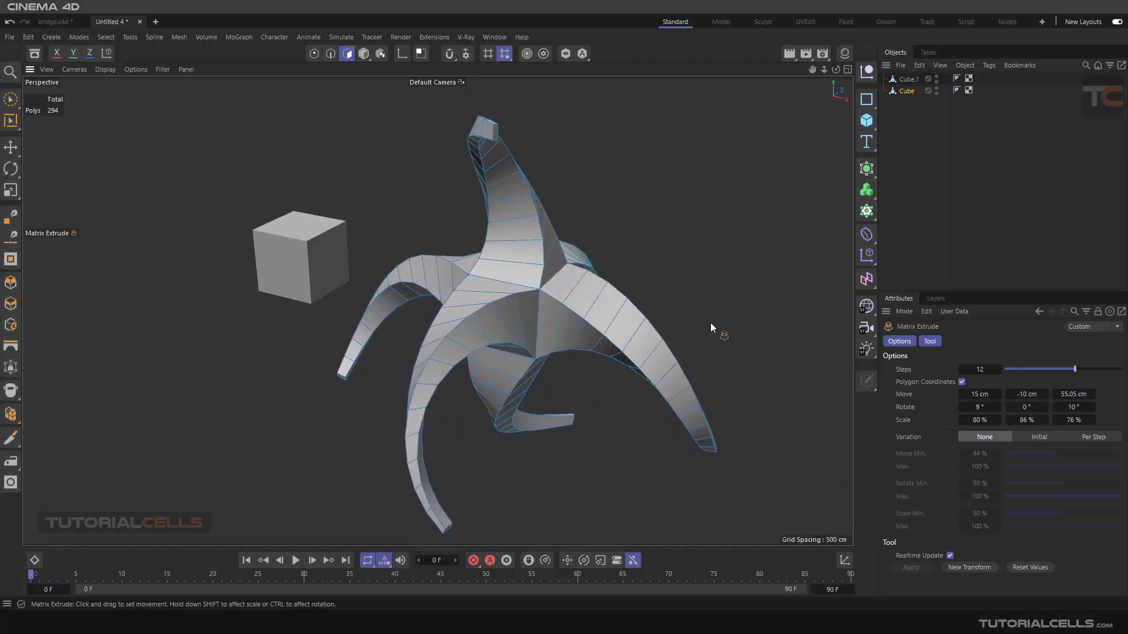
{"action": "key", "text": "ctrl+z"}
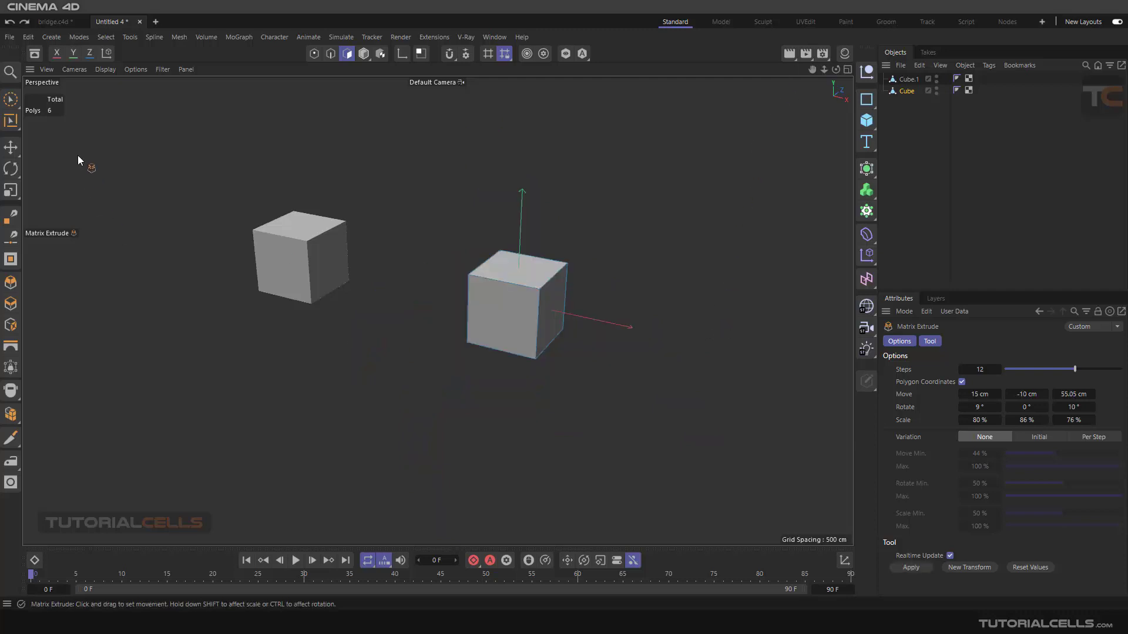
Select the right cube's top and front polygons.
{"action": "left_click", "coordinate": [179, 37]}
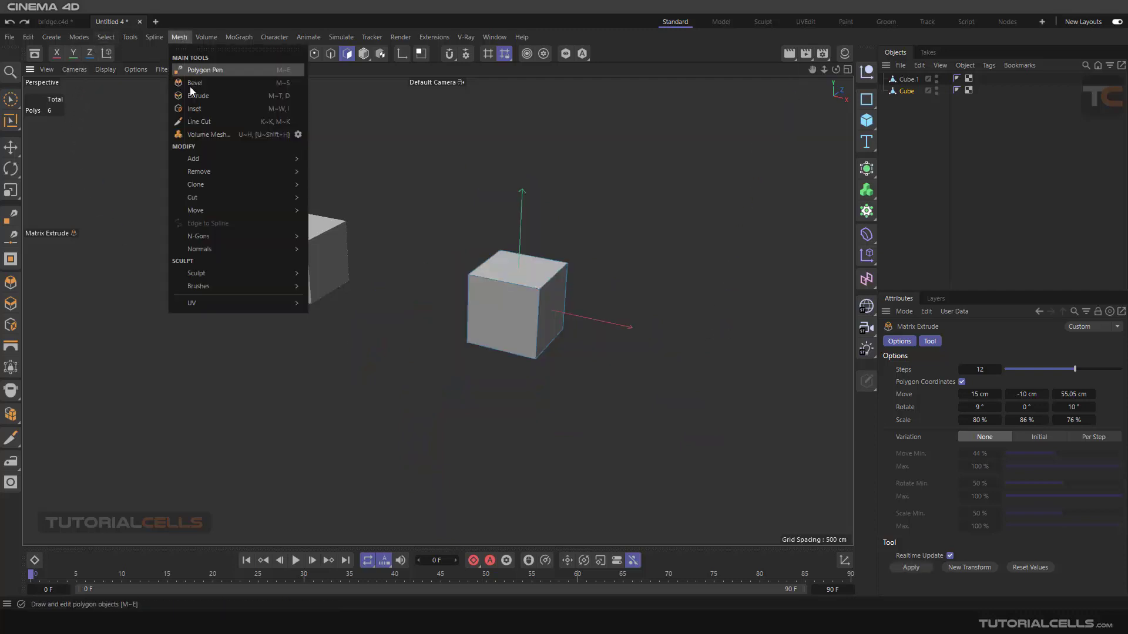
{"action": "mouse_move", "coordinate": [213, 160]}
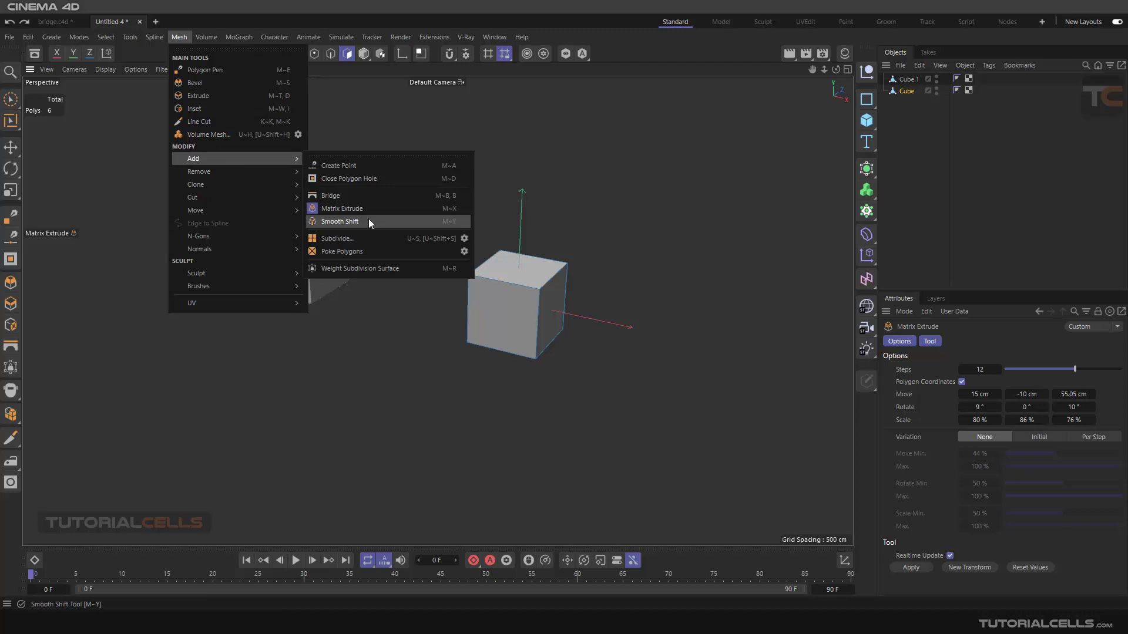
{"action": "left_click", "coordinate": [569, 263]}
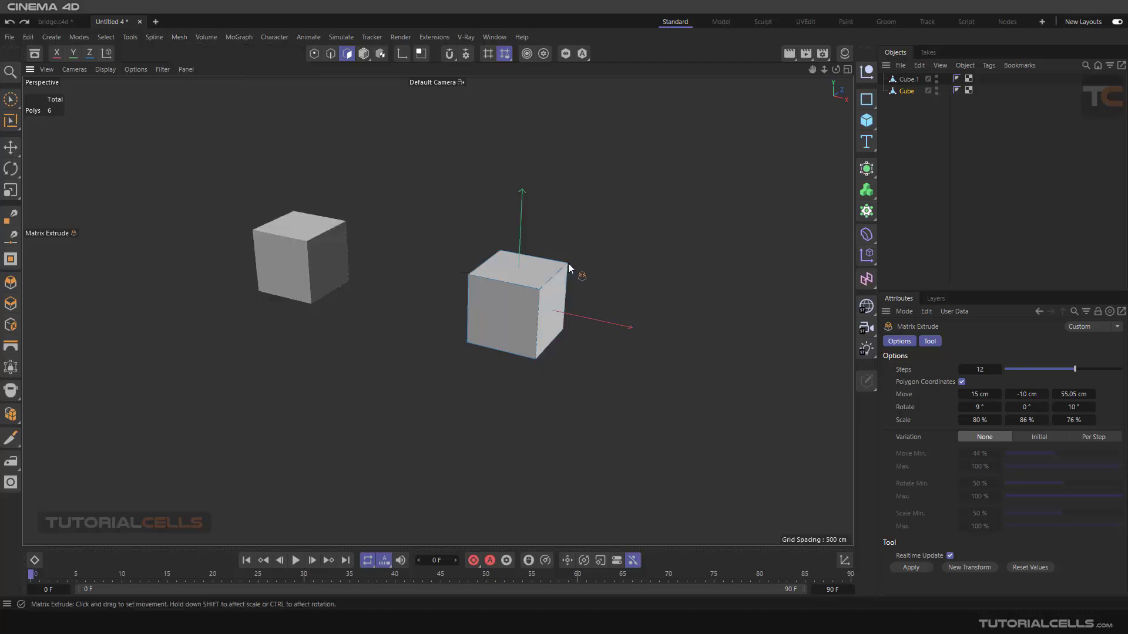
{"action": "scroll", "coordinate": [509, 281], "scroll_direction": "up", "scroll_amount": 1}
{"action": "left_click", "coordinate": [10, 147]}
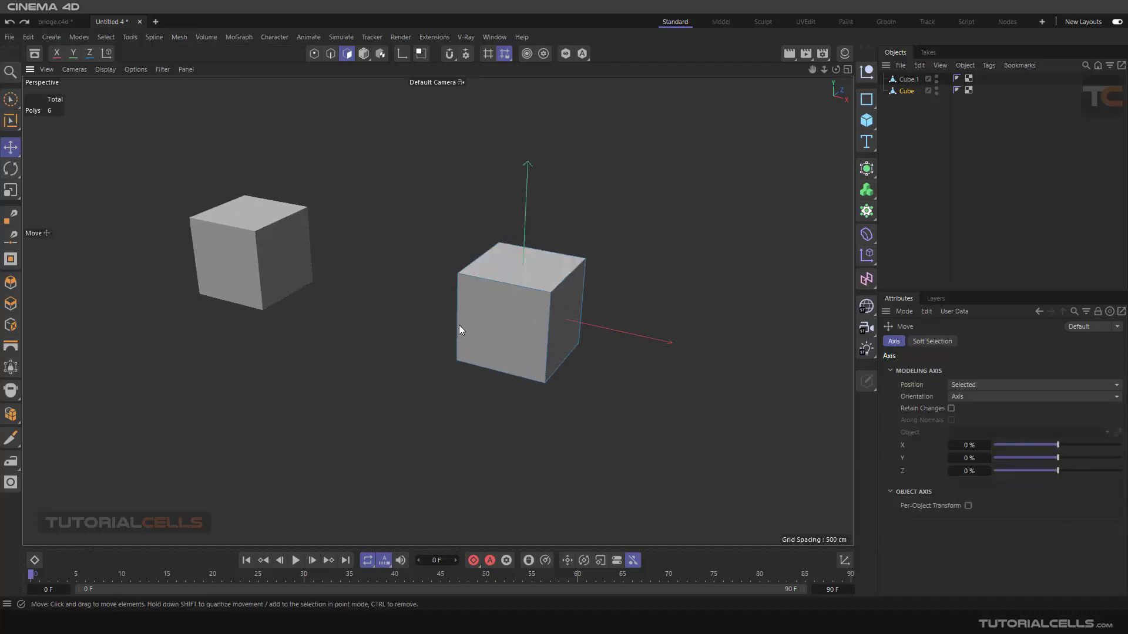
{"action": "left_click", "coordinate": [511, 270]}
{"action": "scroll", "coordinate": [511, 323], "scroll_direction": "up", "scroll_amount": 2}
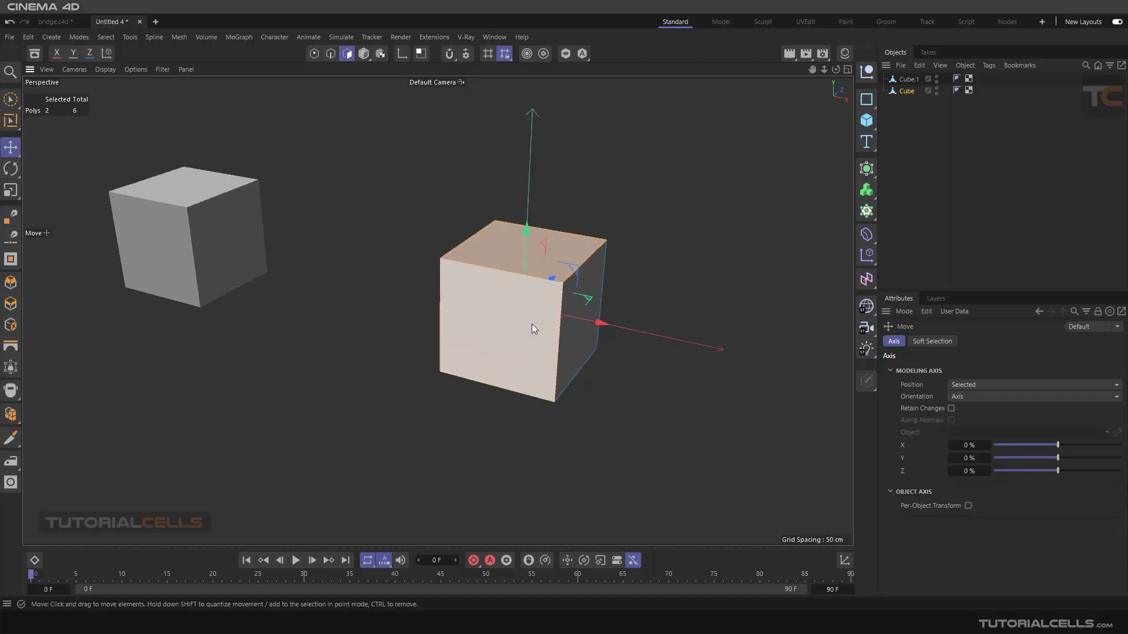
{"action": "left_click", "coordinate": [532, 325], "text": "shift"}
Extrude the two selected faces outward by 47.8 cm, view both cubes, then undo it.
{"action": "right_click", "coordinate": [696, 192]}
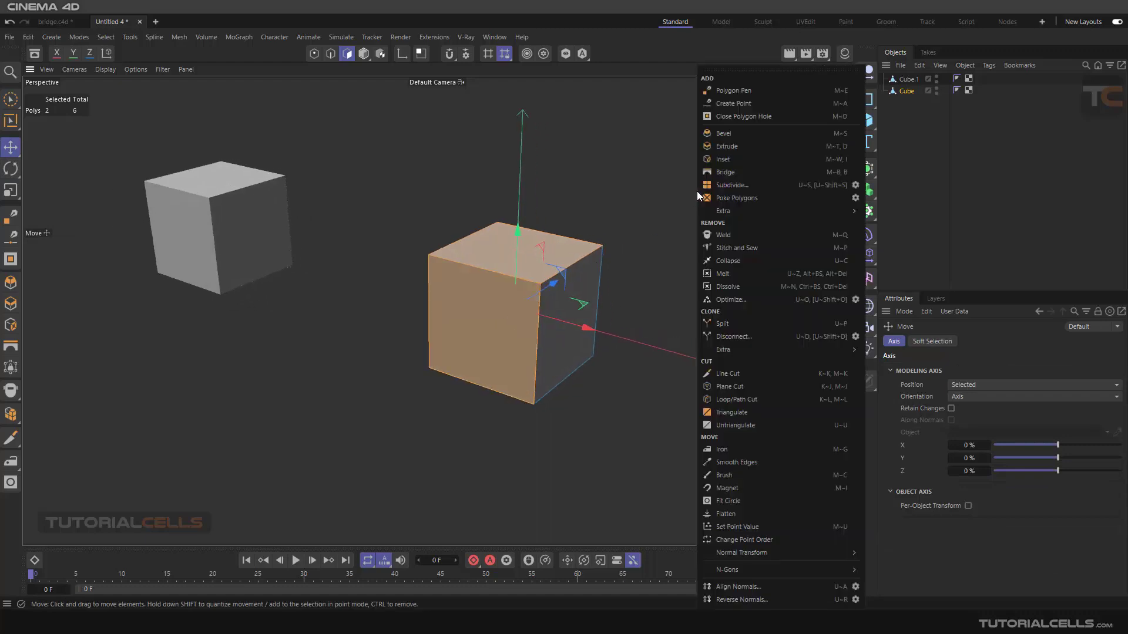
{"action": "left_click", "coordinate": [726, 147]}
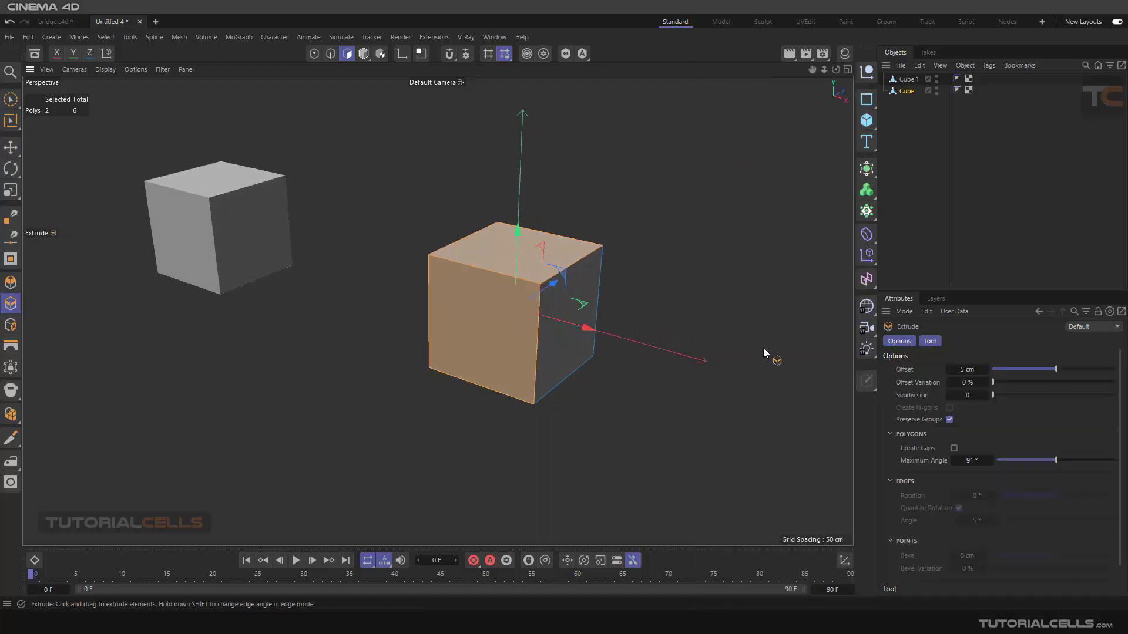
{"action": "mouse_move", "coordinate": [693, 386]}
{"action": "left_mouse_down"}
{"action": "mouse_move", "coordinate": [741, 387]}
{"action": "mouse_move", "coordinate": [707, 400]}
{"action": "left_mouse_up"}
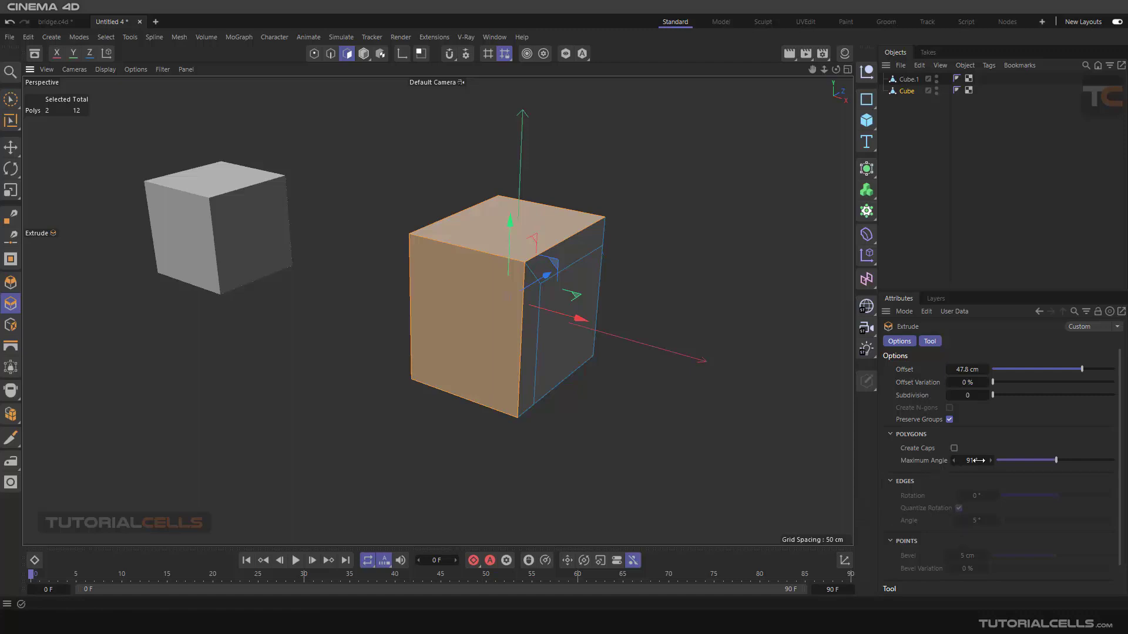
{"action": "scroll", "coordinate": [625, 279], "scroll_direction": "up", "scroll_amount": 4}
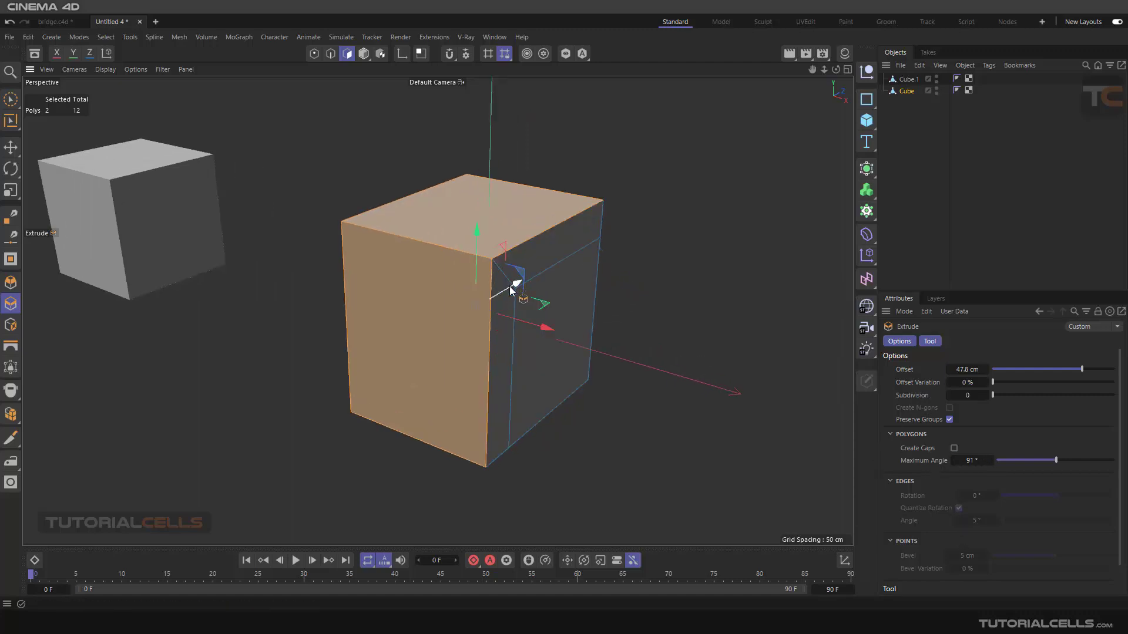
{"action": "scroll", "coordinate": [358, 252], "scroll_direction": "down", "scroll_amount": 5}
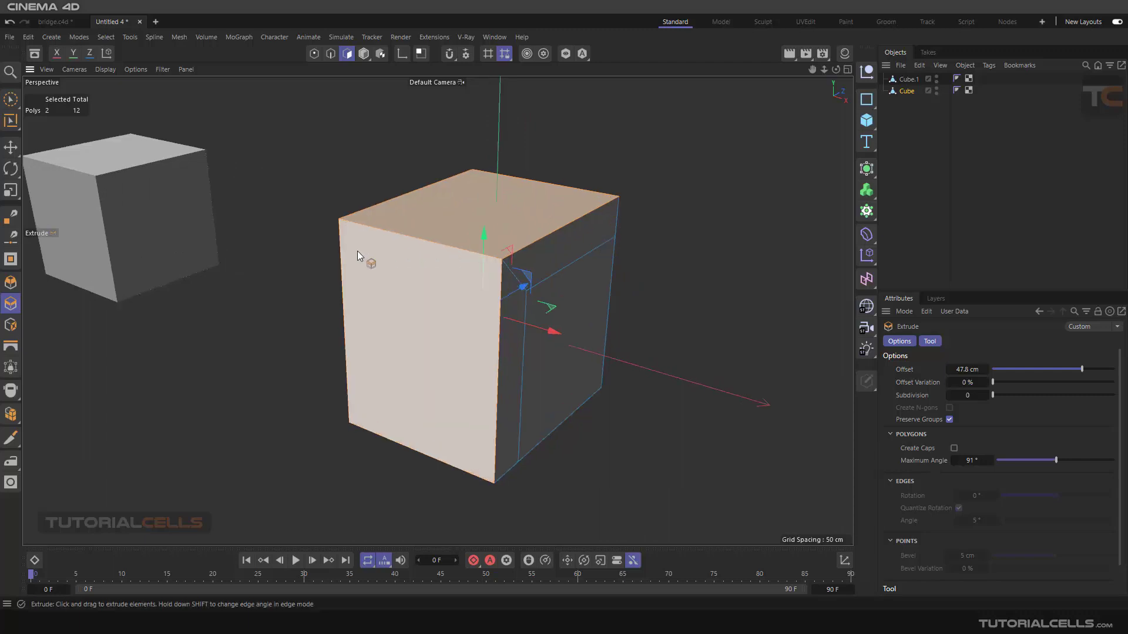
{"action": "middle_click_drag", "start_coordinate": [357, 262], "coordinate": [784, 140], "text": "alt"}
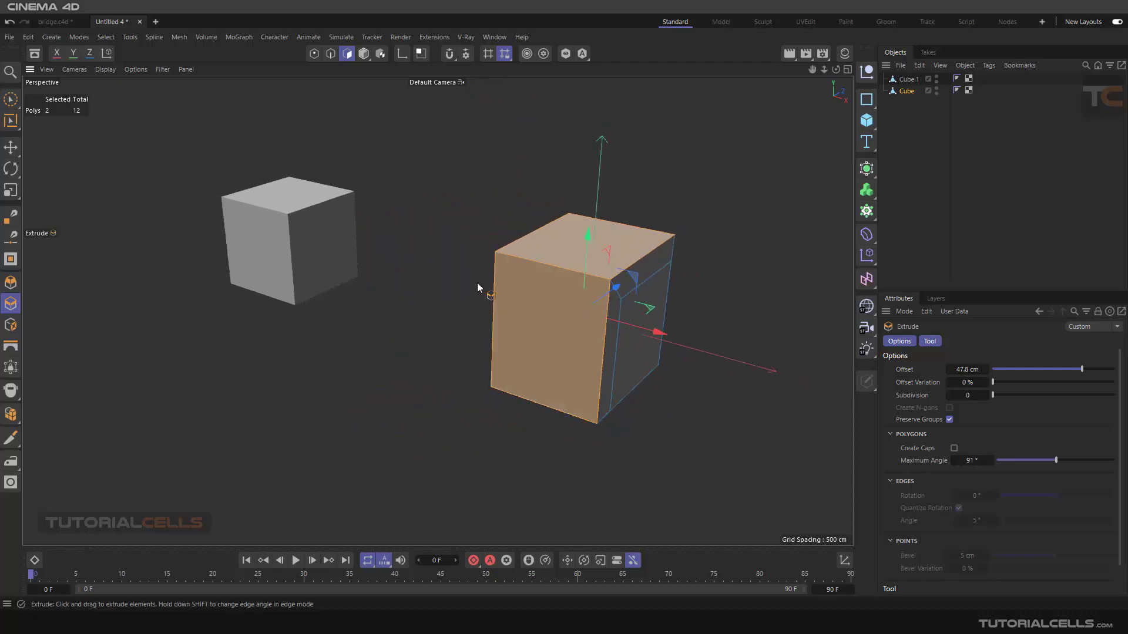
{"action": "key", "text": "ctrl+z"}
Select Cube.1's side and top faces and orbit around both cubes.
{"action": "left_click", "coordinate": [358, 260]}
{"action": "left_click", "coordinate": [352, 219], "text": "shift"}
{"action": "left_click_drag", "start_coordinate": [330, 238], "coordinate": [462, 286], "text": "alt"}
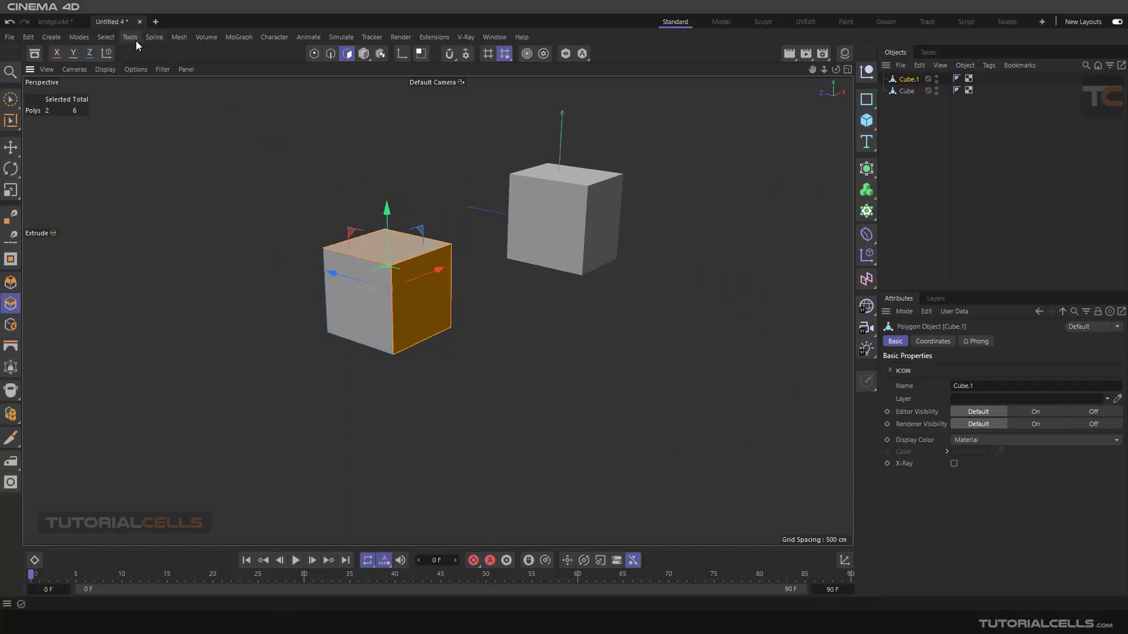
{"action": "left_click", "coordinate": [179, 37]}
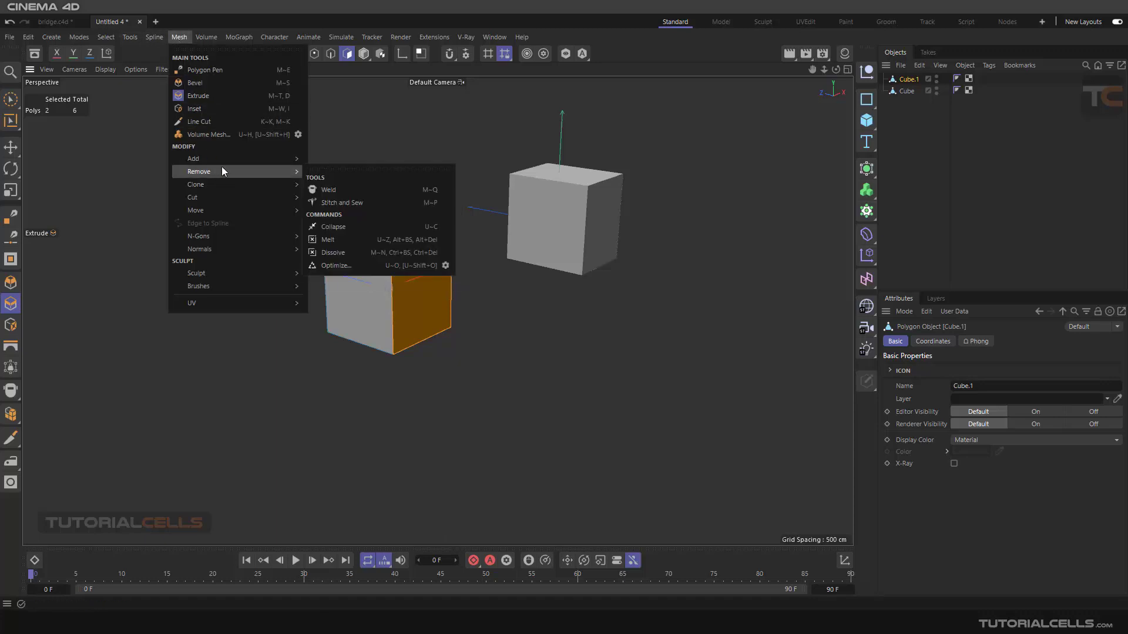
{"action": "mouse_move", "coordinate": [220, 157]}
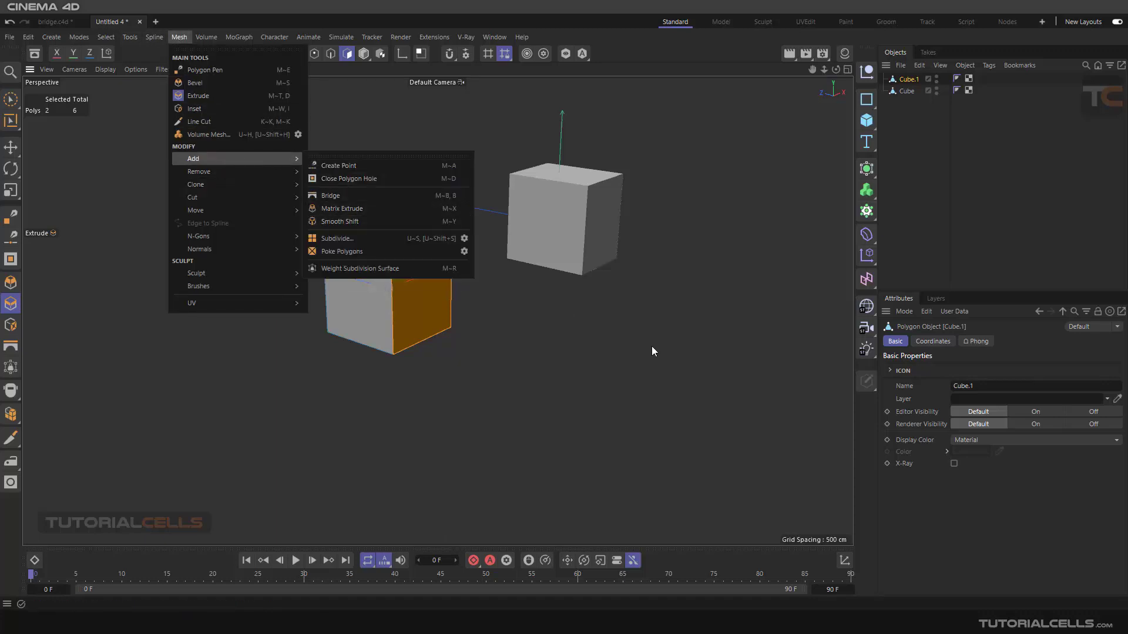
{"action": "left_click", "coordinate": [611, 329]}
Start the Smooth Shift tool from Mesh > Add.
{"action": "right_click", "coordinate": [658, 351]}
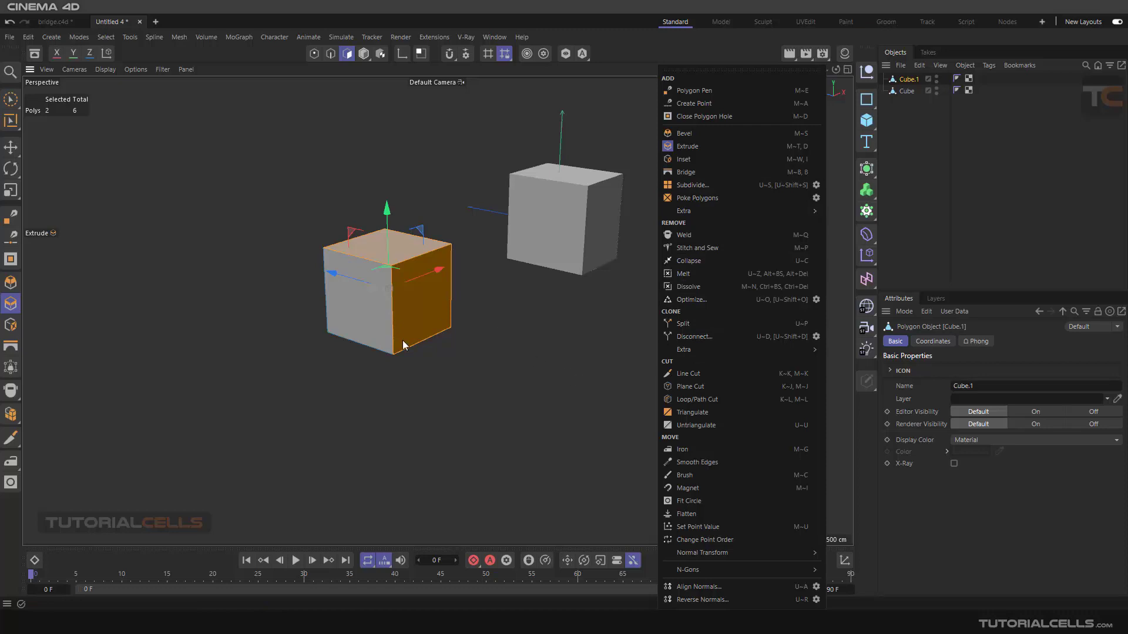
{"action": "left_click", "coordinate": [175, 37]}
{"action": "mouse_move", "coordinate": [231, 161]}
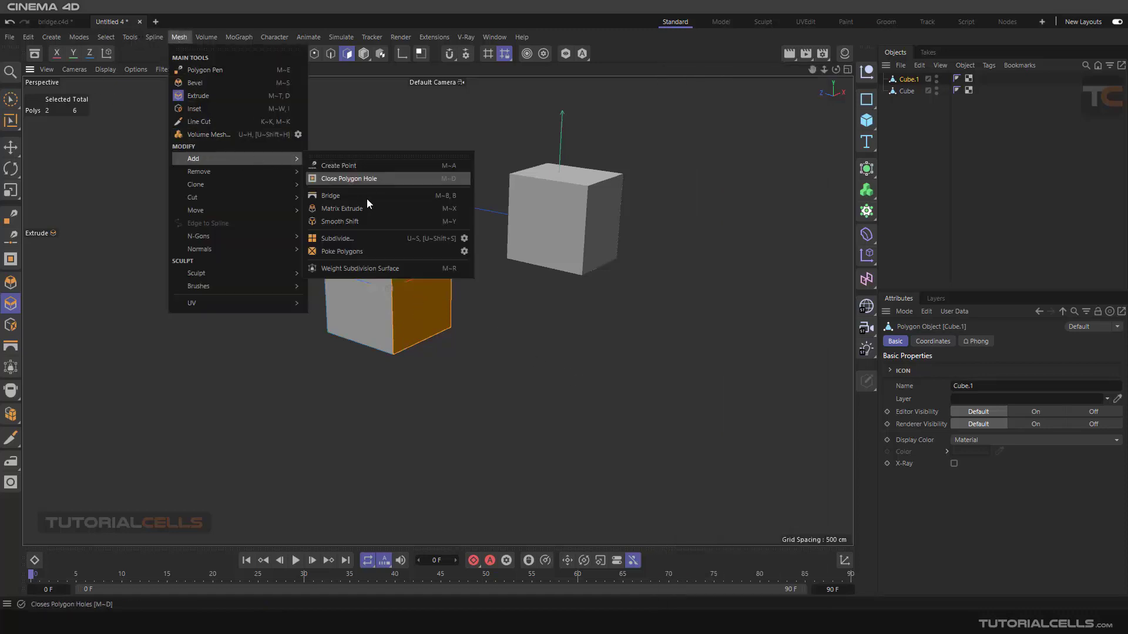
{"action": "left_click", "coordinate": [368, 221]}
{"action": "scroll", "coordinate": [352, 246], "scroll_direction": "up", "scroll_amount": 3}
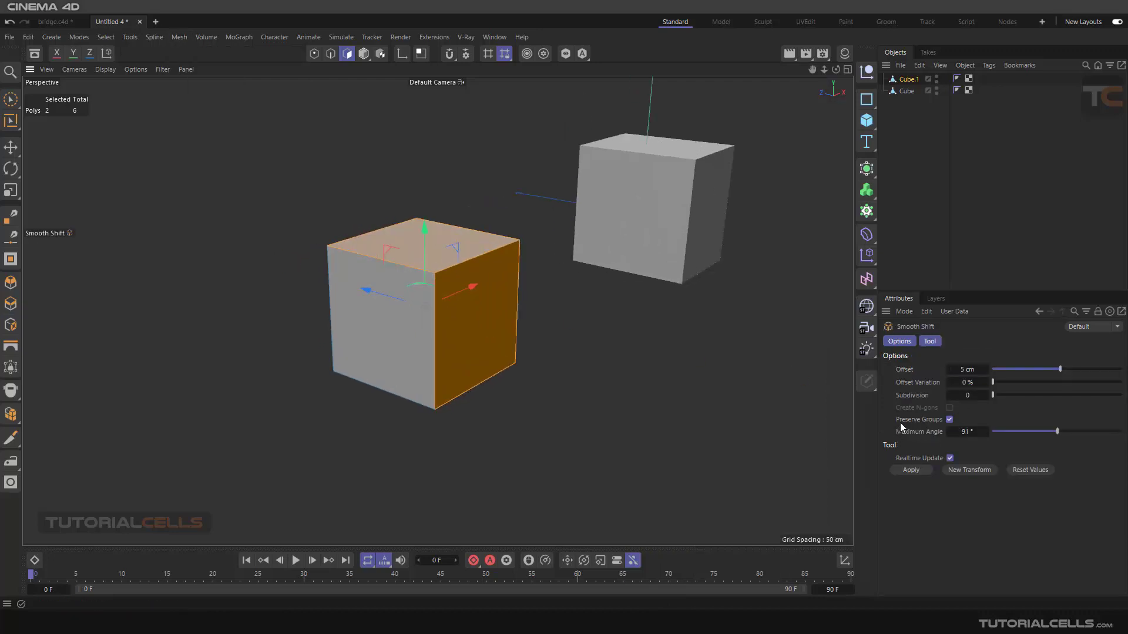
Smooth-shift the two faces out 50.9 cm, Preserve Groups off, 21% offset variation, 2 subdivisions.
{"action": "left_click_drag", "start_coordinate": [360, 442], "coordinate": [421, 498]}
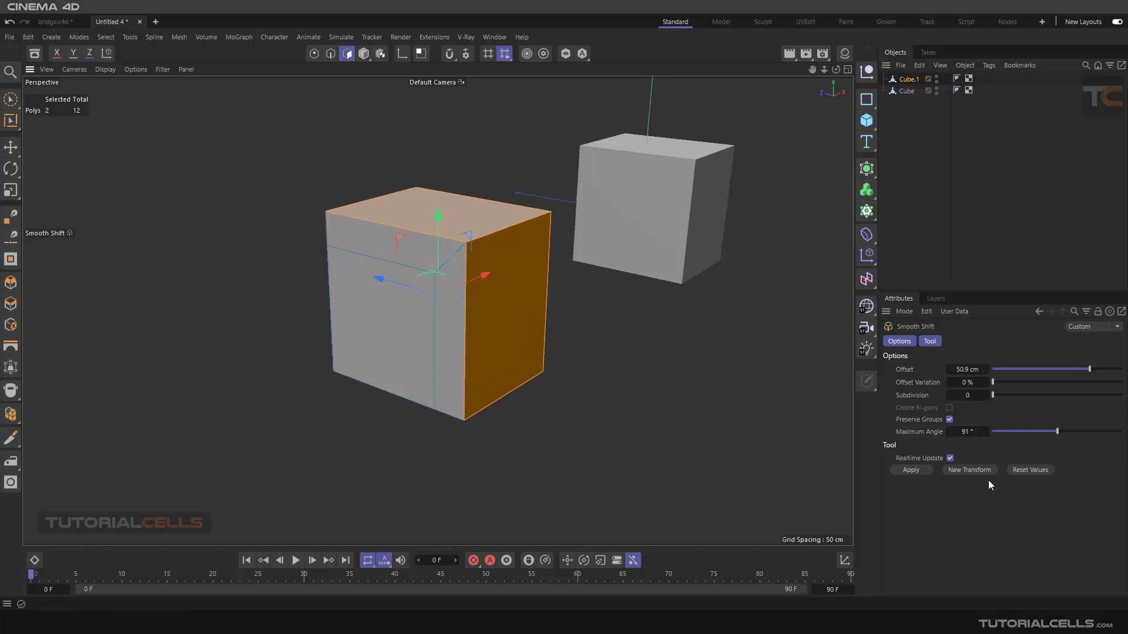
{"action": "left_click", "coordinate": [949, 419]}
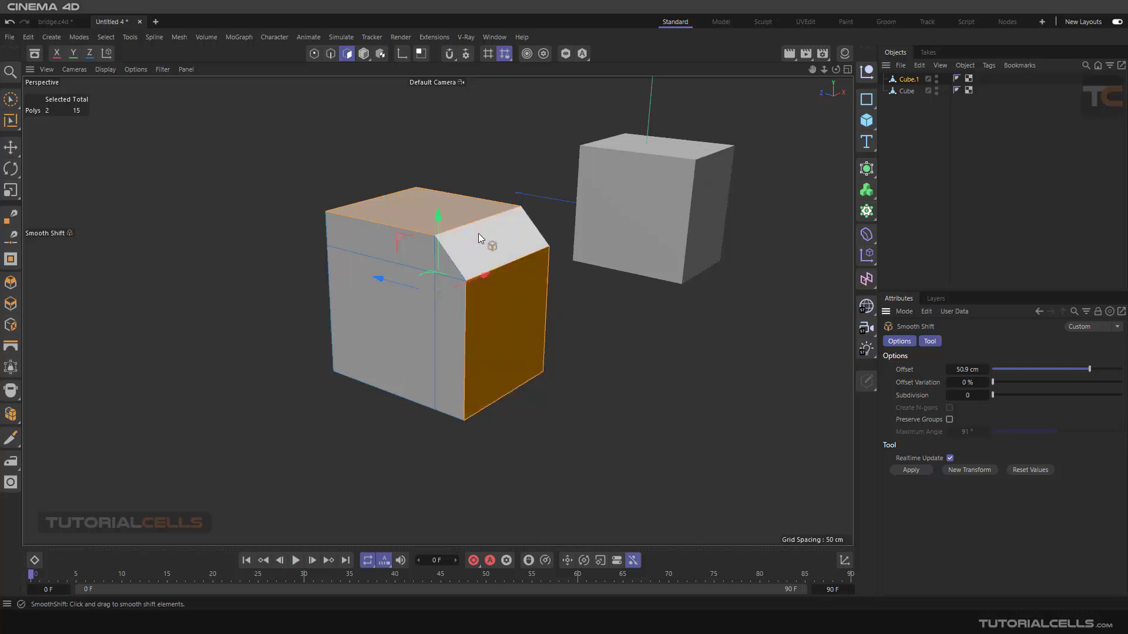
{"action": "scroll", "coordinate": [434, 239], "scroll_direction": "up", "scroll_amount": 2}
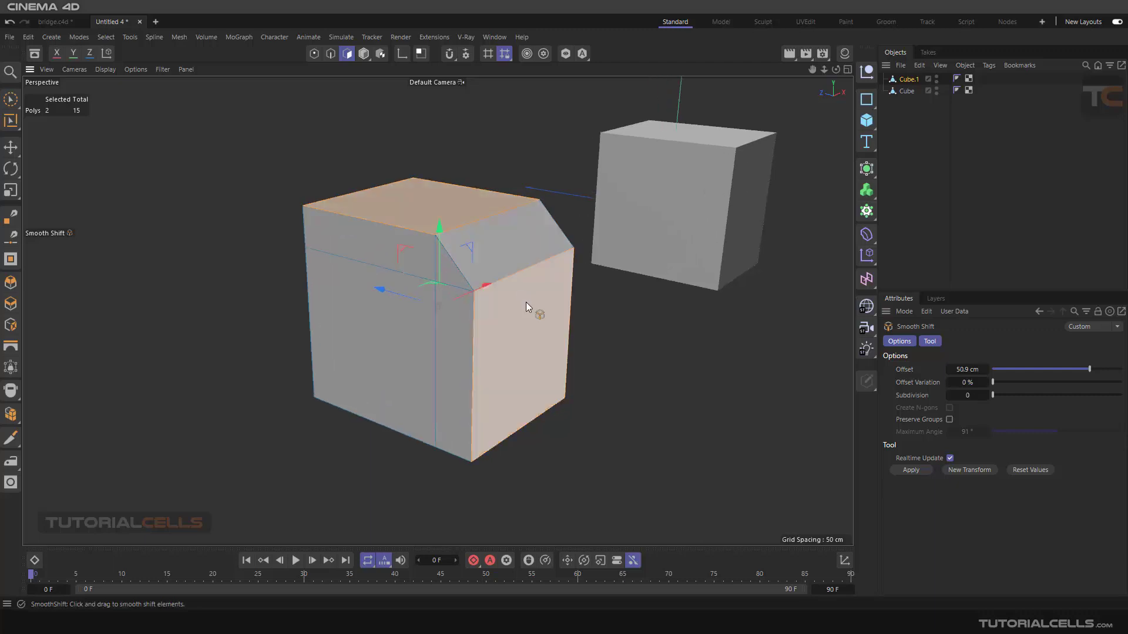
{"action": "left_click_drag", "start_coordinate": [993, 382], "coordinate": [1019, 396]}
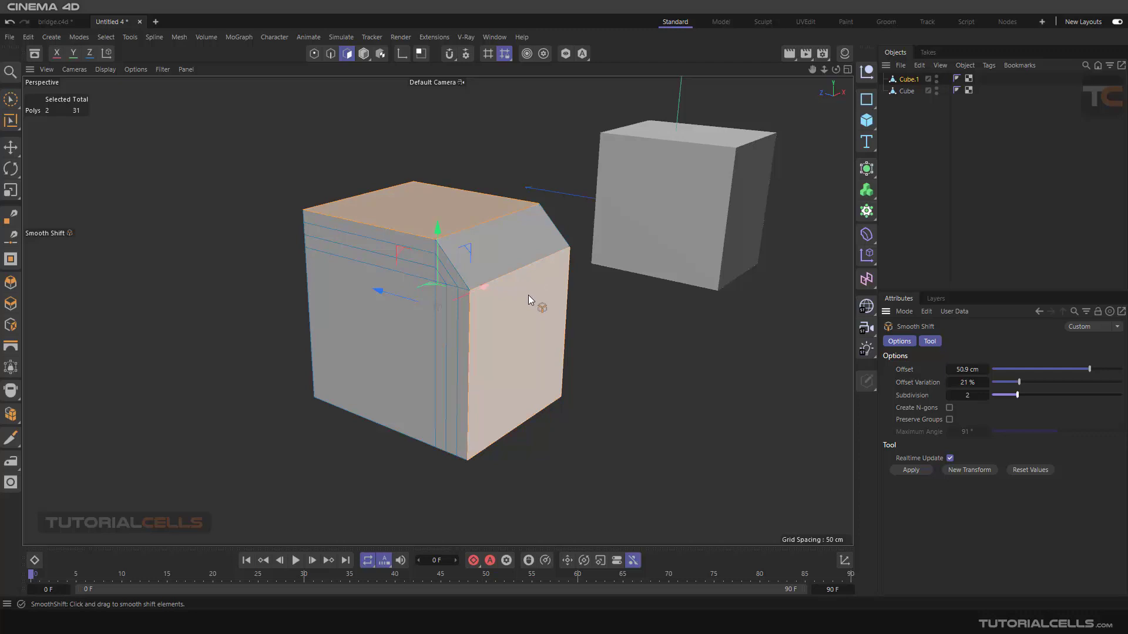
{"action": "left_click", "coordinate": [949, 419]}
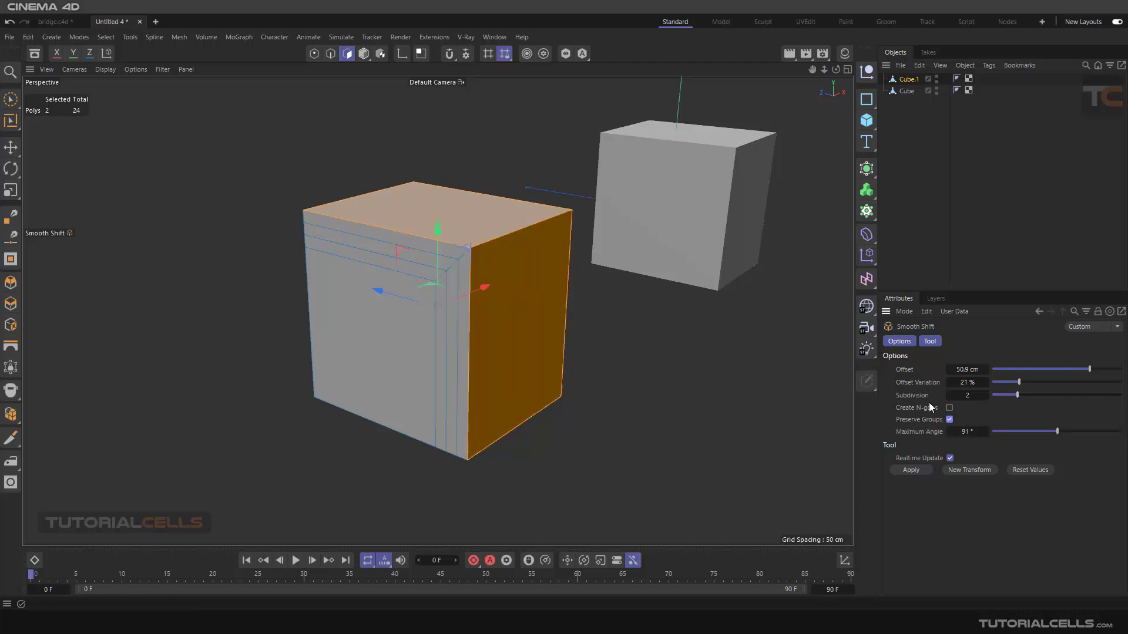
{"action": "left_click", "coordinate": [948, 419]}
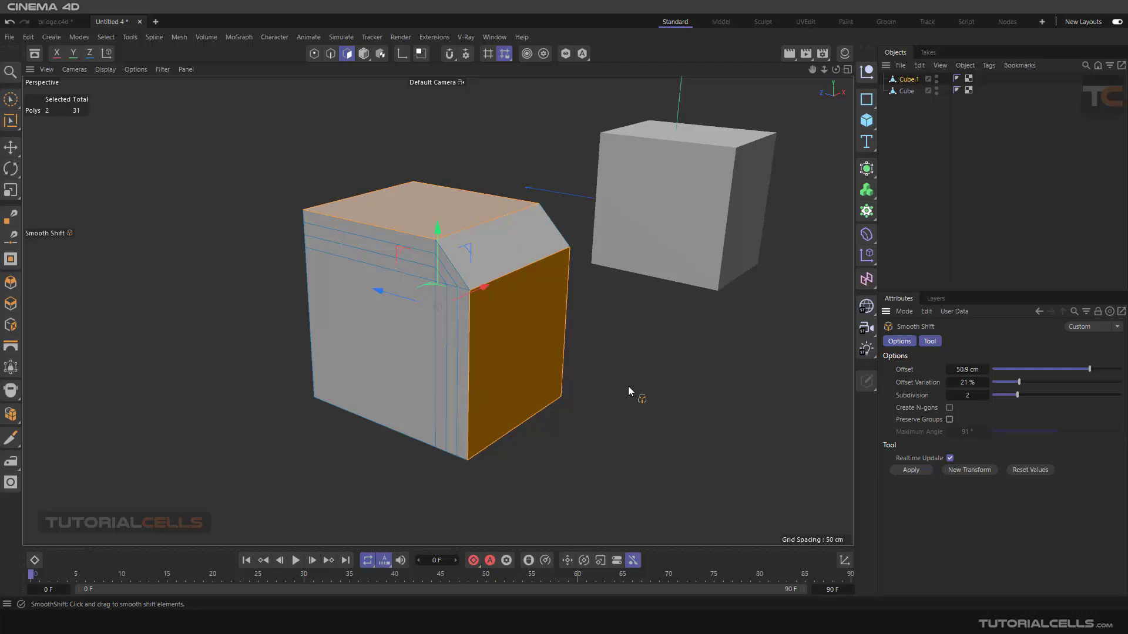
{"action": "scroll", "coordinate": [629, 386], "scroll_direction": "down", "scroll_amount": 5}
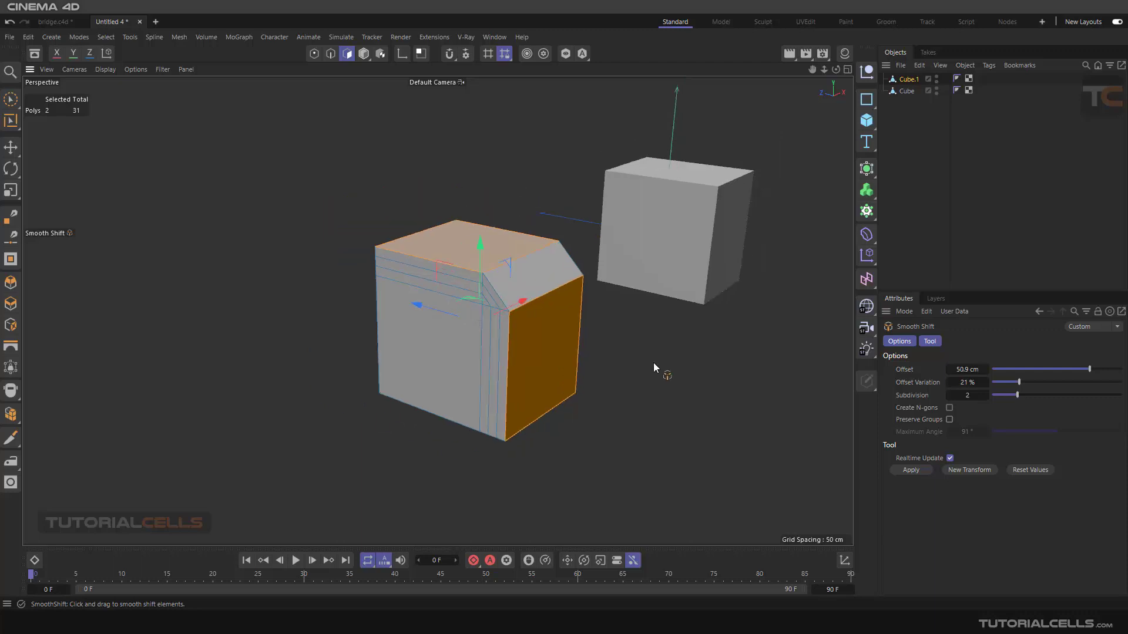
{"action": "scroll", "coordinate": [606, 327], "scroll_direction": "up", "scroll_amount": 2}
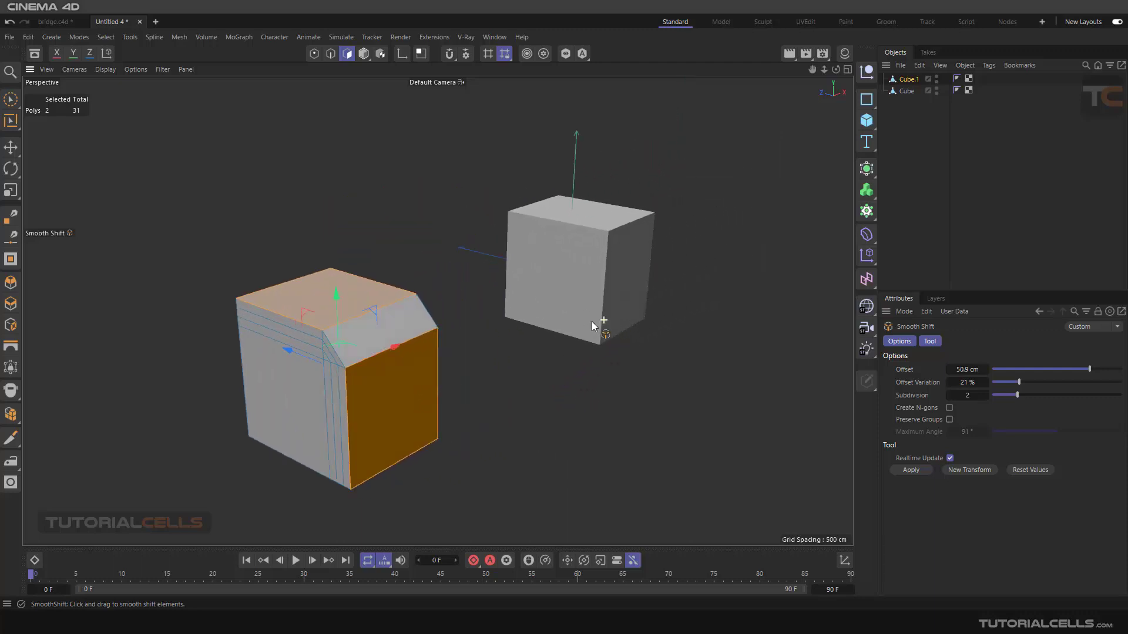